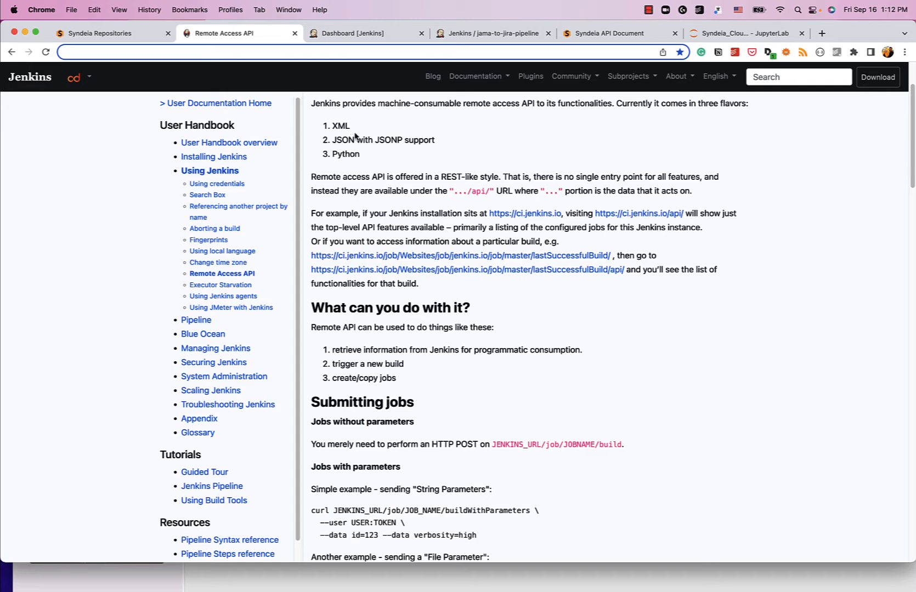
From the Jenkins dashboard, open the Sandbox folder's Jama to Jira Pipeline in Blue Ocean and review its run history
{"action": "left_click", "coordinate": [334, 35]}
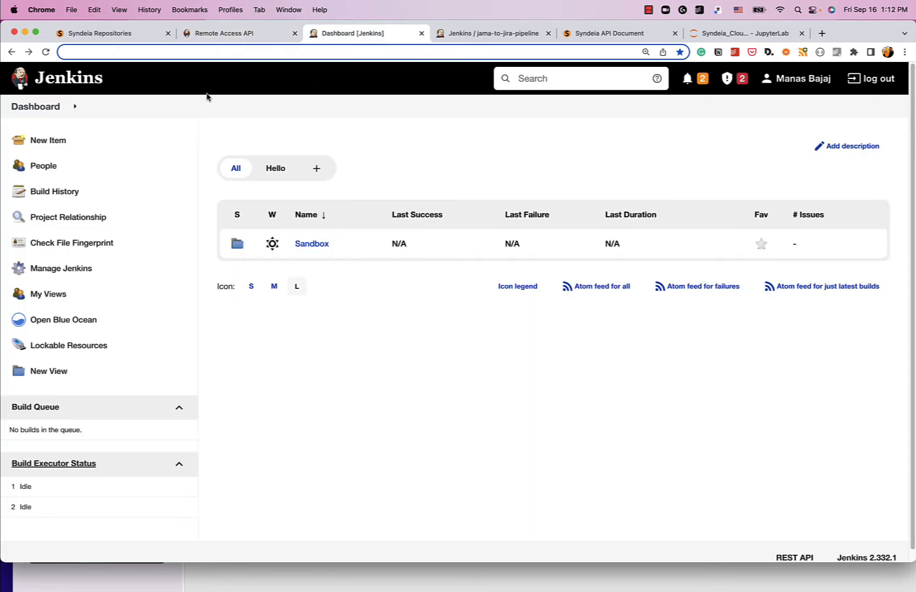
{"action": "left_click", "coordinate": [312, 244]}
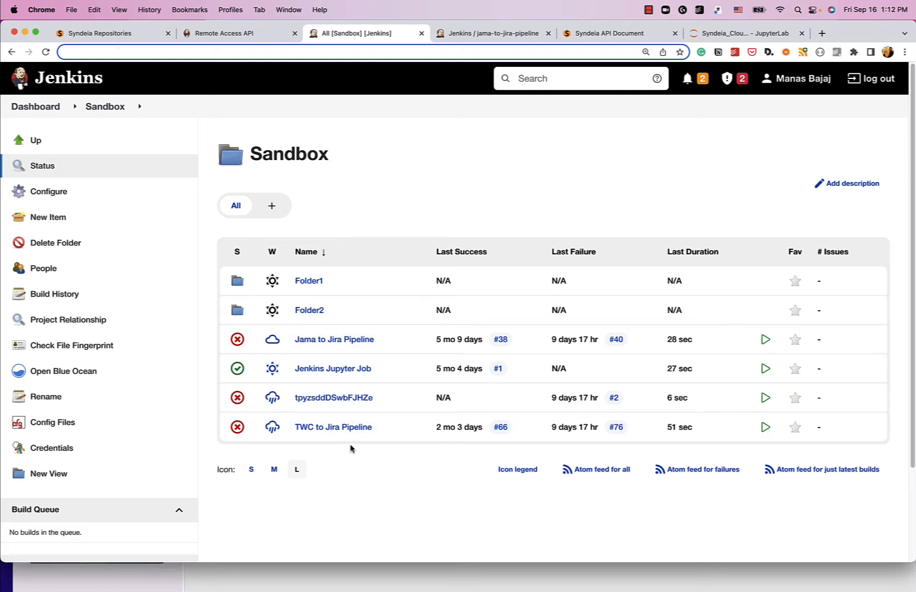
{"action": "left_click", "coordinate": [317, 339]}
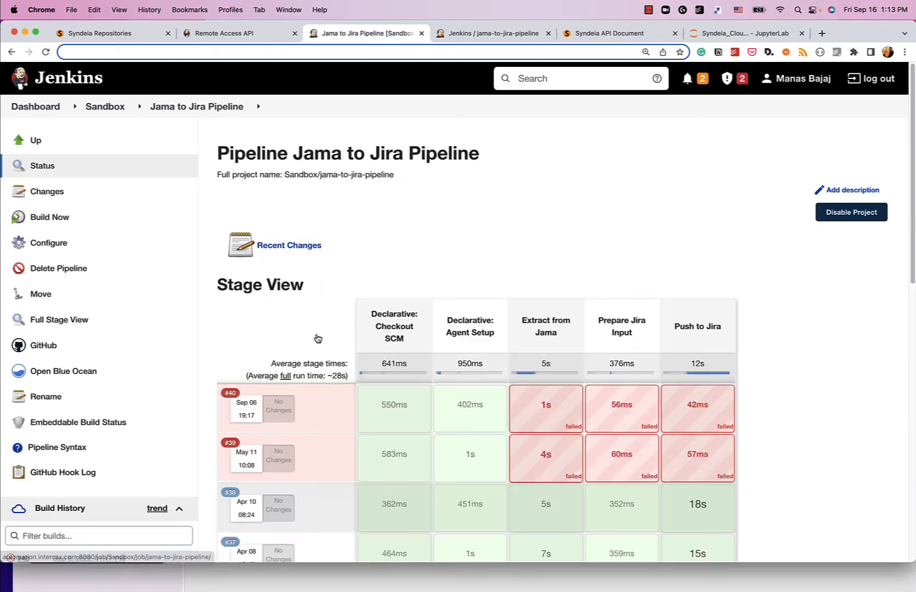
{"action": "left_click", "coordinate": [76, 375]}
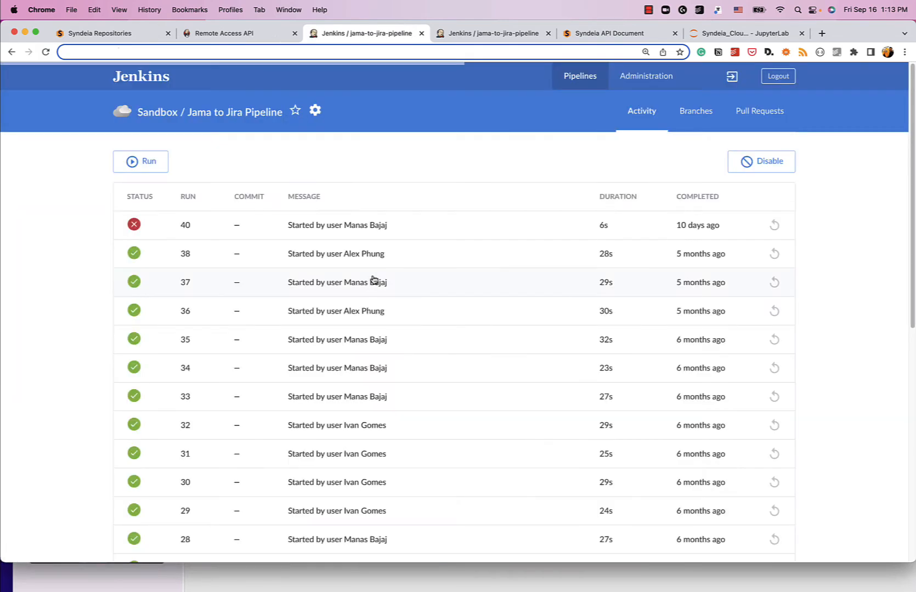
{"action": "scroll", "coordinate": [481, 240], "scroll_direction": "down", "scroll_amount": 2}
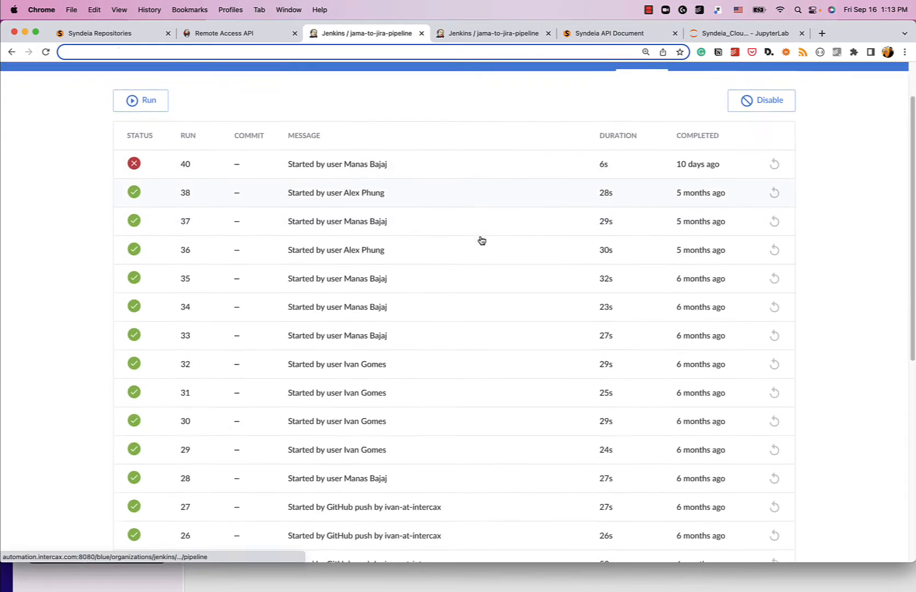
{"action": "scroll", "coordinate": [481, 240], "scroll_direction": "down", "scroll_amount": 3}
{"action": "scroll", "coordinate": [518, 245], "scroll_direction": "up", "scroll_amount": 1}
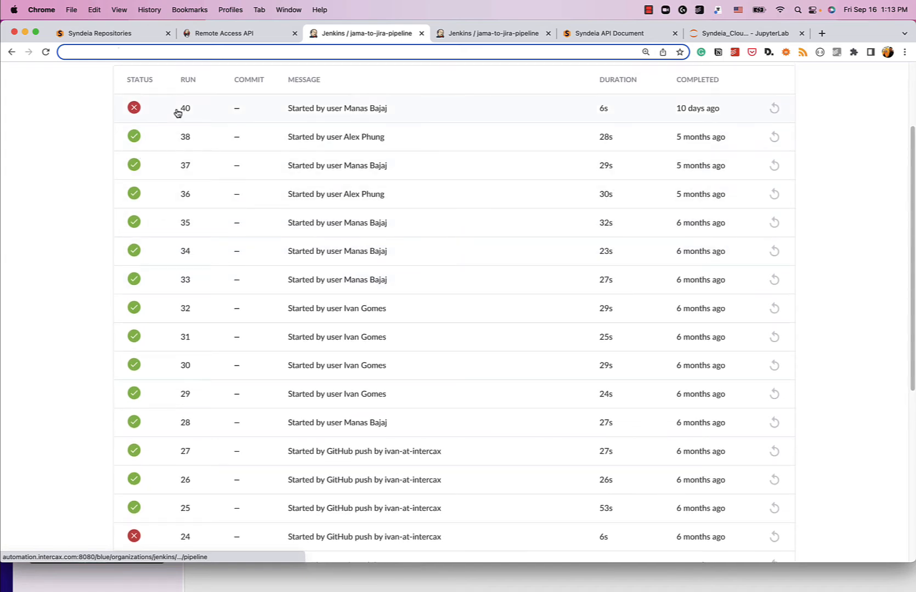
{"action": "scroll", "coordinate": [258, 239], "scroll_direction": "up", "scroll_amount": 1}
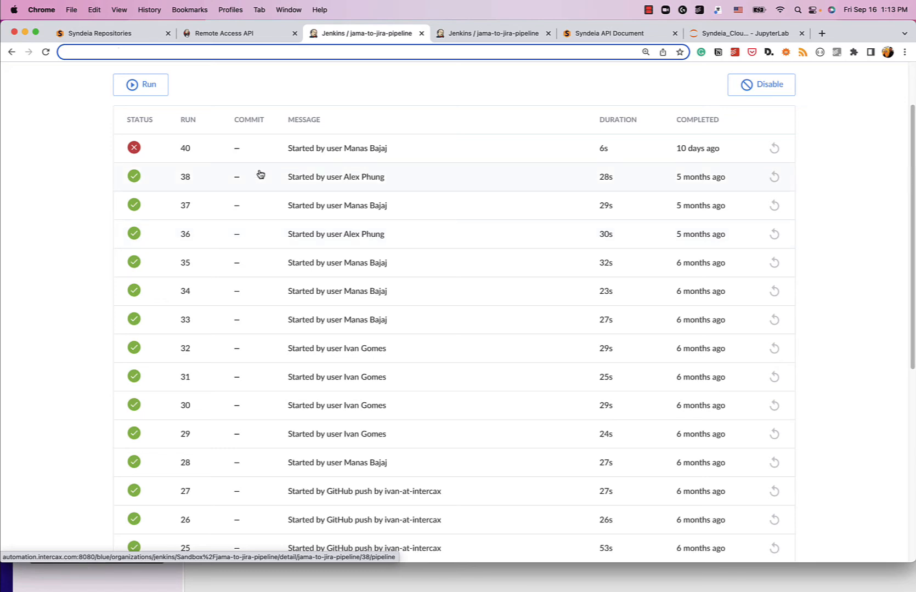
In Syndeia Repositories, start a RESTful repository with the Jenkins server URL, name "Jenkins RESTful" and description "Jenkins RESTful repository"
{"action": "left_click", "coordinate": [104, 39]}
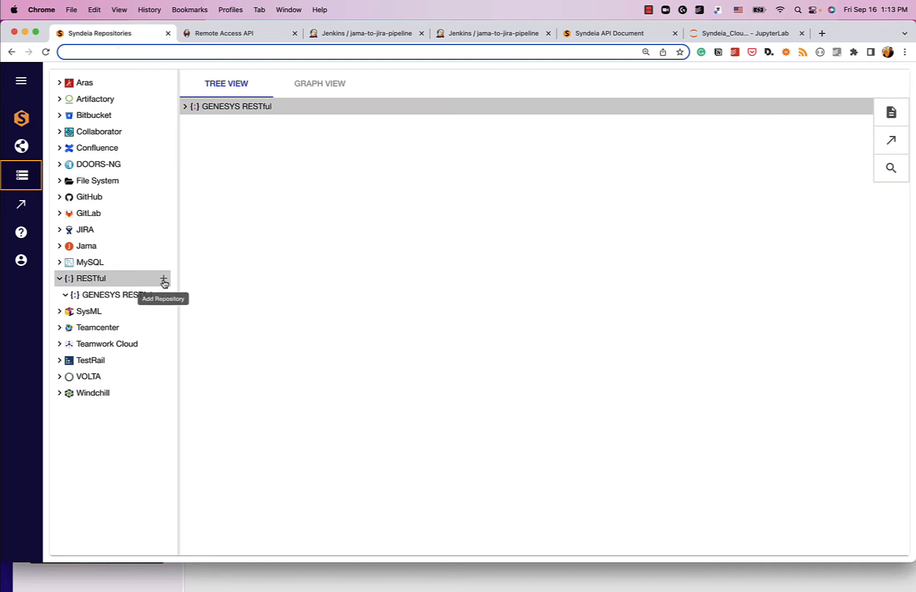
{"action": "left_click", "coordinate": [163, 281]}
{"action": "left_click", "coordinate": [354, 271]}
{"action": "key", "text": "super+Tab"}
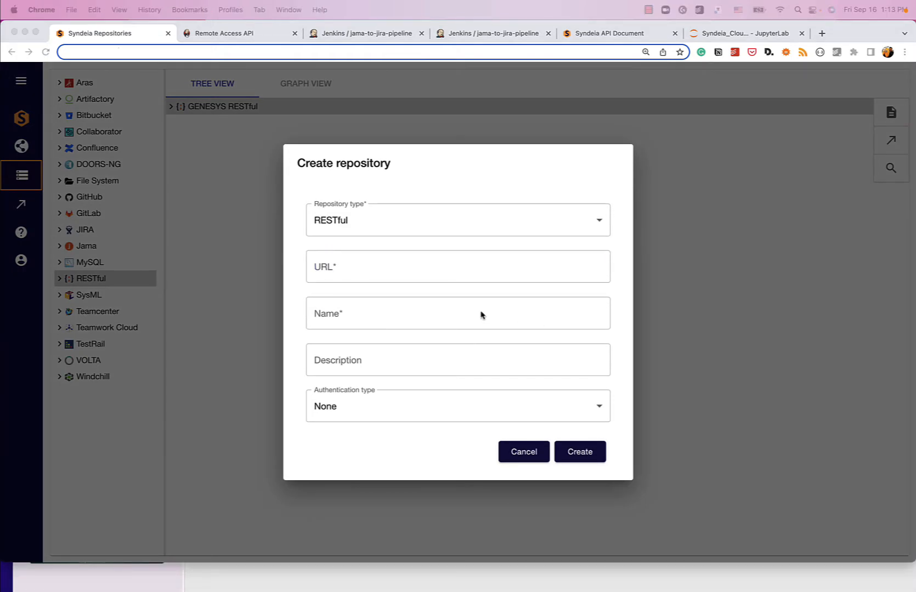
{"action": "left_click", "coordinate": [346, 272]}
{"action": "key", "text": "super+v"}
{"action": "left_click", "coordinate": [344, 312]}
{"action": "type", "text": "Jenkins RESTful"}
{"action": "key", "text": "Tab"}
{"action": "type", "text": "Jenkins REST"}
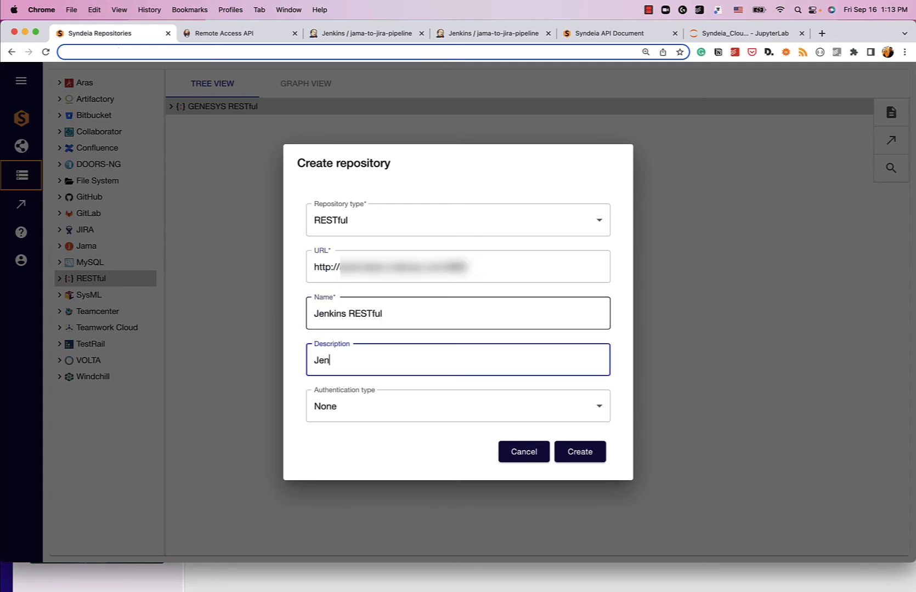
{"action": "type", "text": "ful repository"}
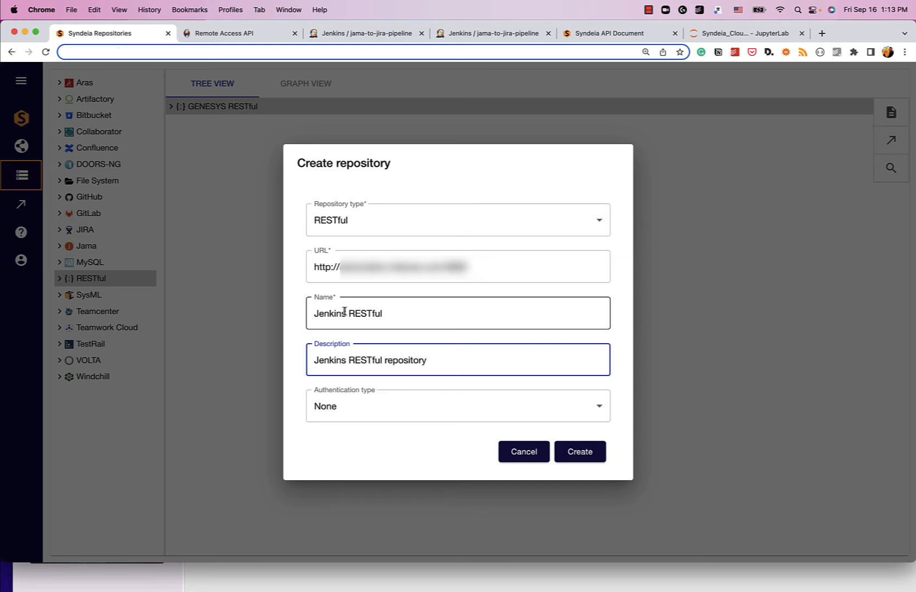
Choose Basic authentication with the account username and password, create the repository and expand it in the tree
{"action": "left_click", "coordinate": [337, 413]}
{"action": "left_click", "coordinate": [340, 434]}
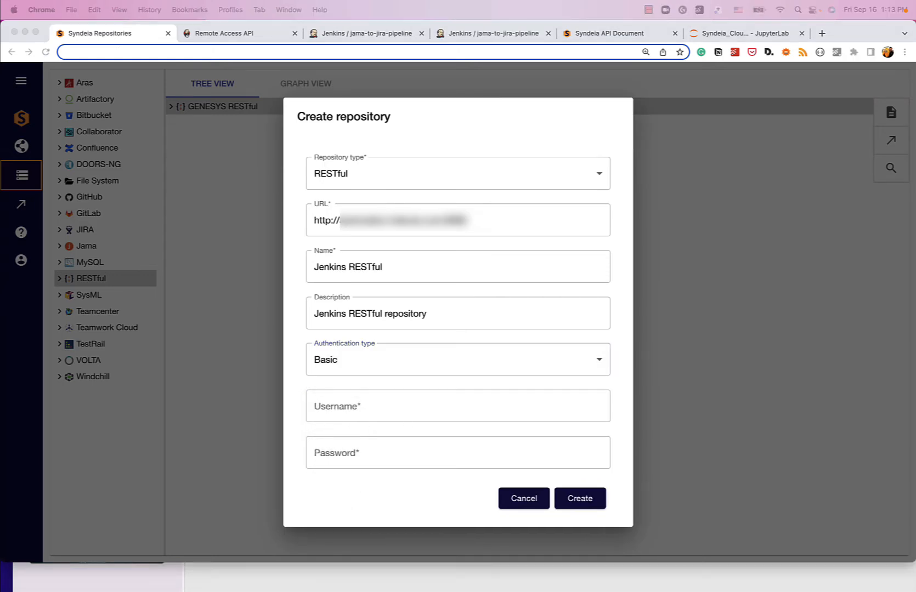
{"action": "left_click", "coordinate": [411, 407]}
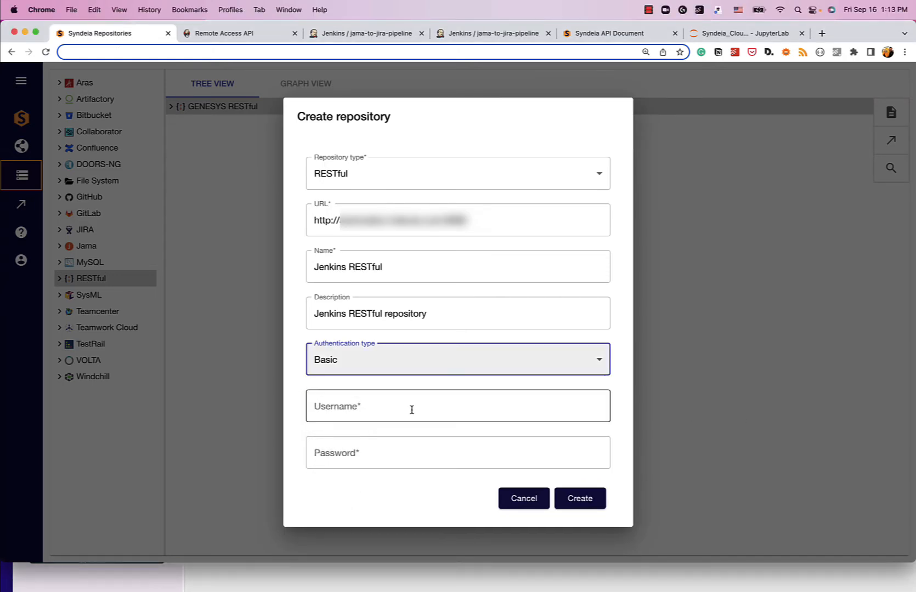
{"action": "left_click", "coordinate": [411, 409]}
{"action": "type", "text": "manas"}
{"action": "key", "text": "Tab"}
{"action": "key", "text": "super+v"}
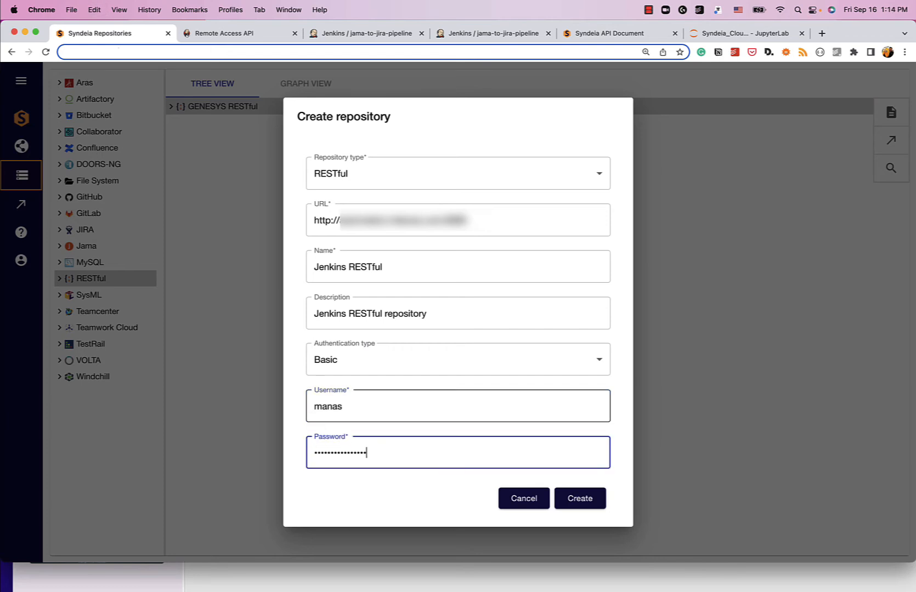
{"action": "left_click", "coordinate": [580, 497]}
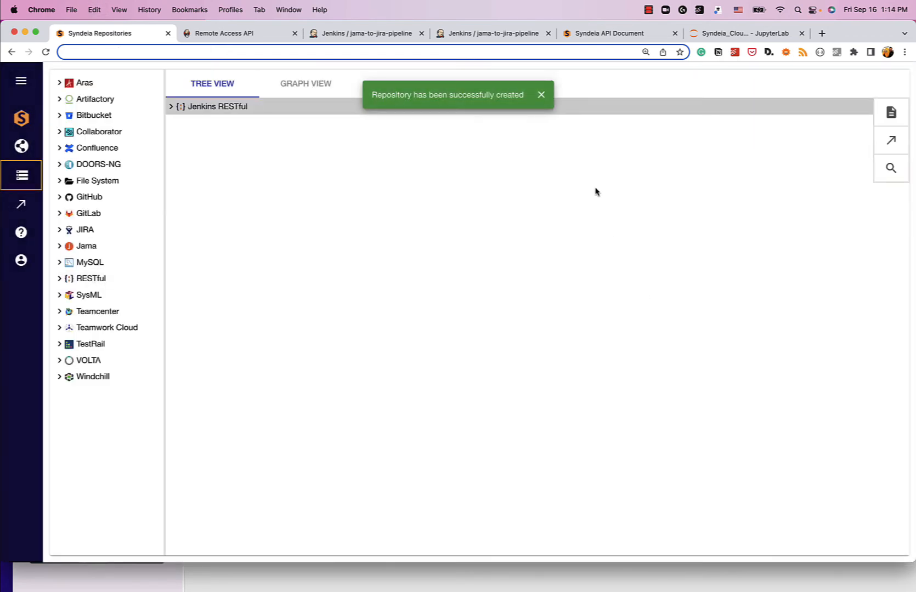
{"action": "left_click", "coordinate": [540, 92]}
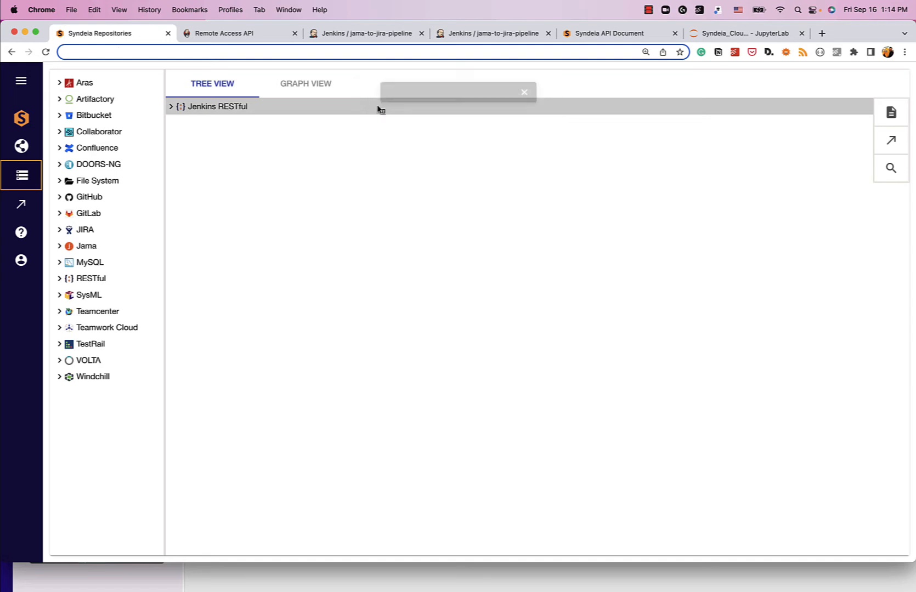
{"action": "left_click", "coordinate": [169, 114]}
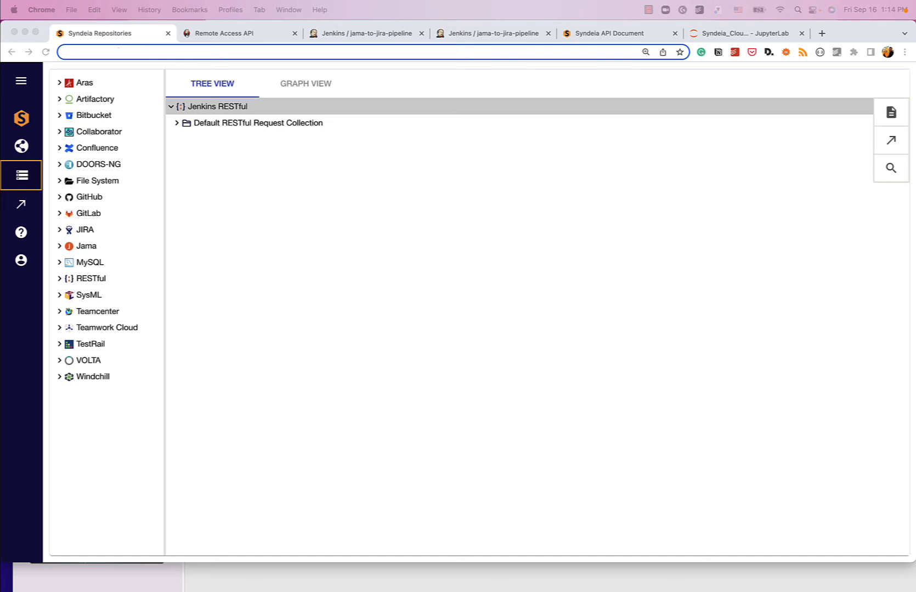
Go back to the root level of the Jenkins dashboard and check the Remote Access API documentation
{"action": "left_click", "coordinate": [328, 35]}
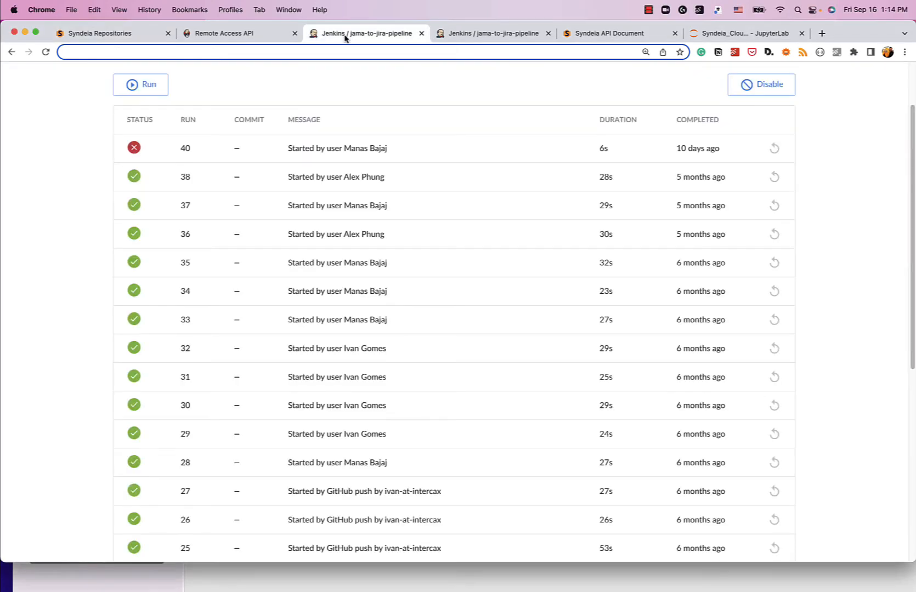
{"action": "left_click", "coordinate": [12, 52]}
{"action": "left_click", "coordinate": [12, 52]}
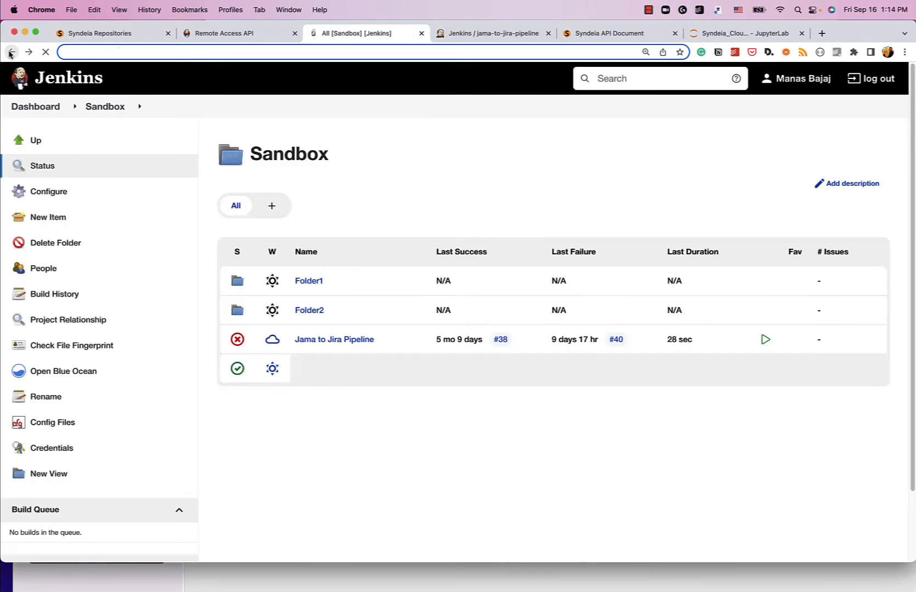
{"action": "left_click", "coordinate": [10, 52]}
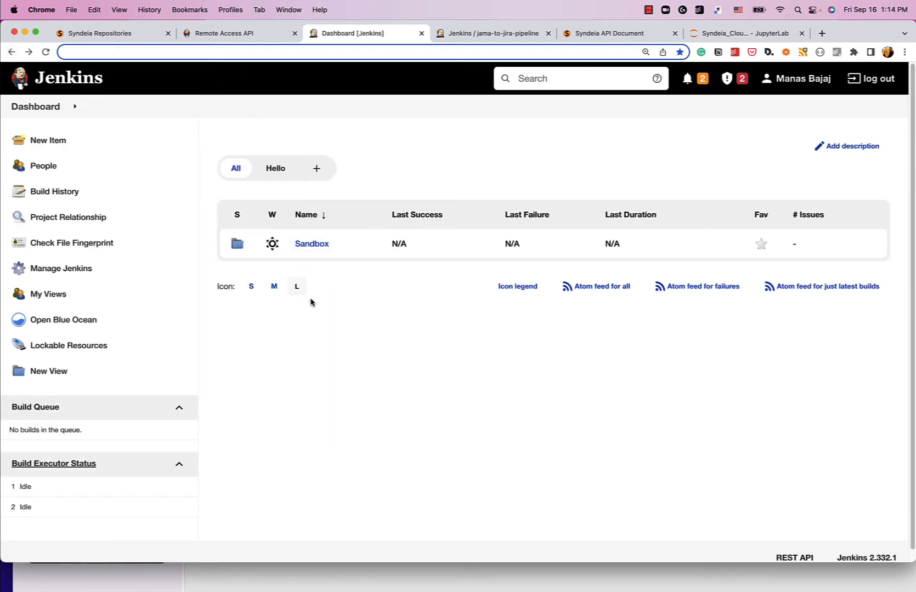
{"action": "left_click", "coordinate": [230, 34]}
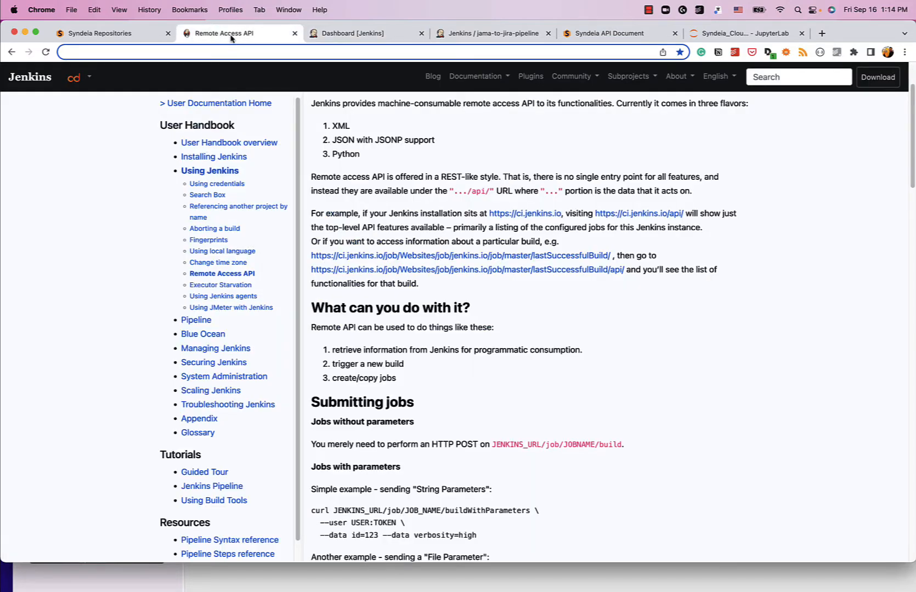
Start a request for the Jenkins RESTful repository in Syndeia, named "Get jobs at the root level" and described as "Request to get root level jobs"
{"action": "left_click", "coordinate": [102, 34]}
{"action": "right_click", "coordinate": [233, 108]}
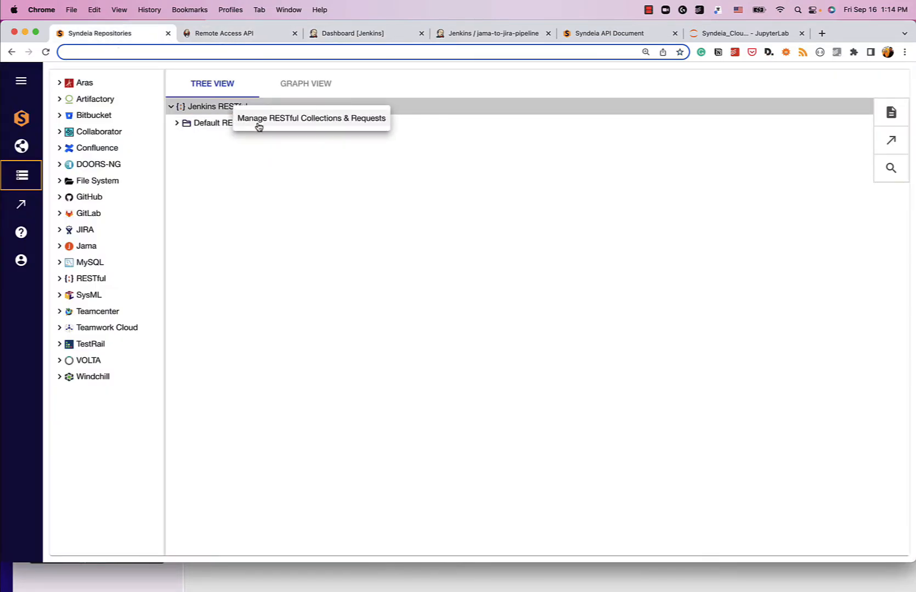
{"action": "left_click", "coordinate": [293, 124]}
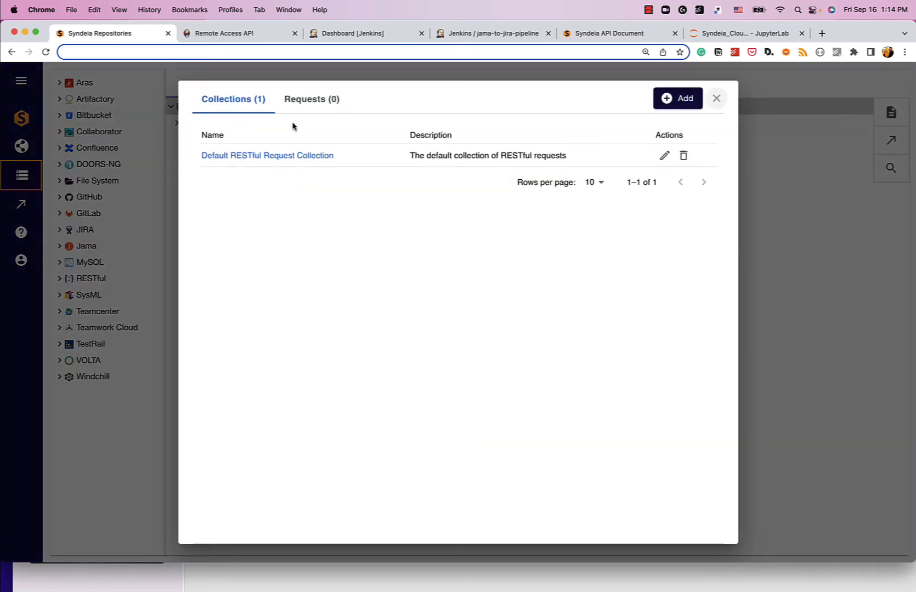
{"action": "left_click", "coordinate": [307, 100]}
{"action": "left_click", "coordinate": [668, 103]}
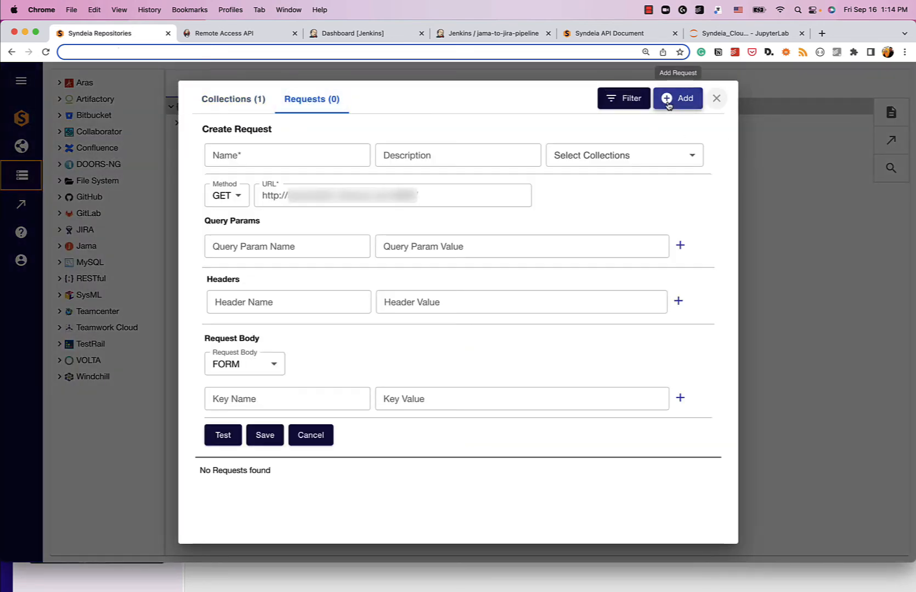
{"action": "left_click", "coordinate": [327, 157]}
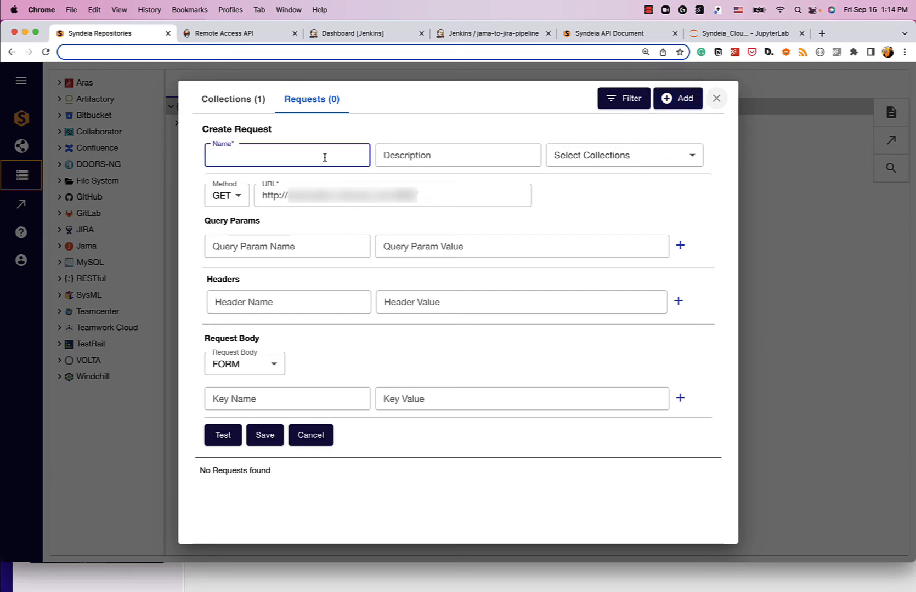
{"action": "type", "text": "Get jobs at the root level"}
{"action": "key", "text": "Tab"}
{"action": "type", "text": "Request to get root level jobs"}
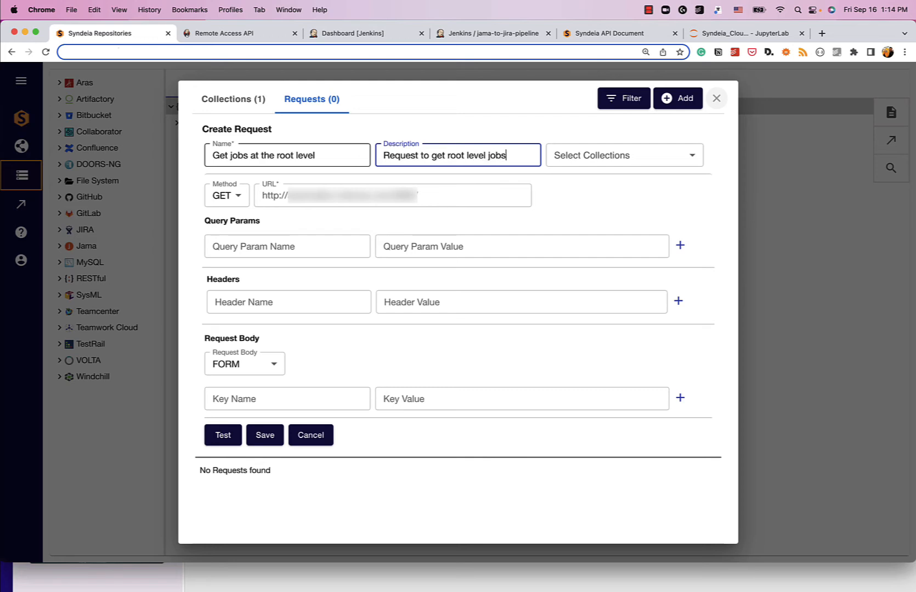
Append api/json to the GET request's URL and test the request, viewing its JSON response
{"action": "left_click", "coordinate": [426, 198]}
{"action": "type", "text": "api/json"}
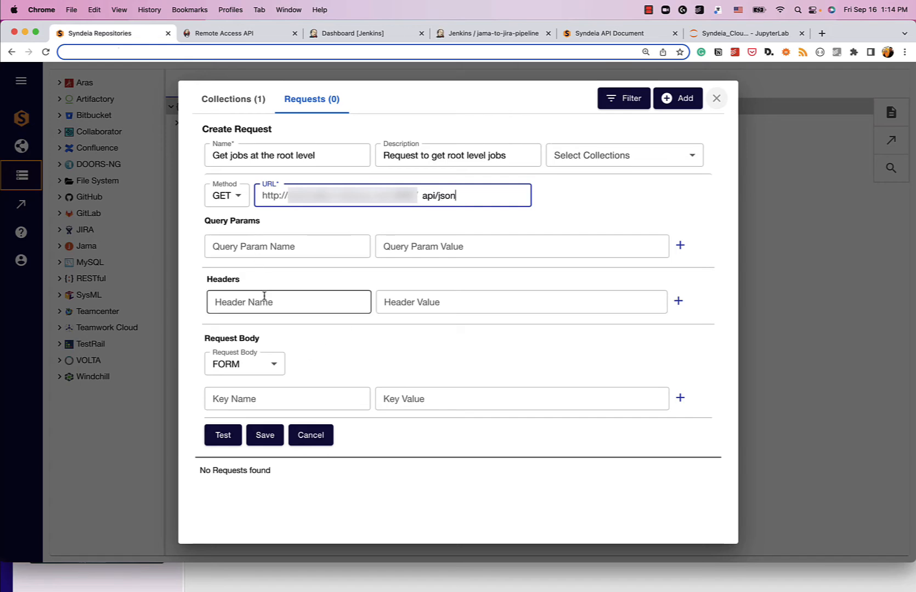
{"action": "left_click", "coordinate": [221, 434]}
{"action": "scroll", "coordinate": [358, 373], "scroll_direction": "down", "scroll_amount": 2}
{"action": "scroll", "coordinate": [351, 370], "scroll_direction": "down", "scroll_amount": 1}
{"action": "scroll", "coordinate": [308, 412], "scroll_direction": "down", "scroll_amount": 2}
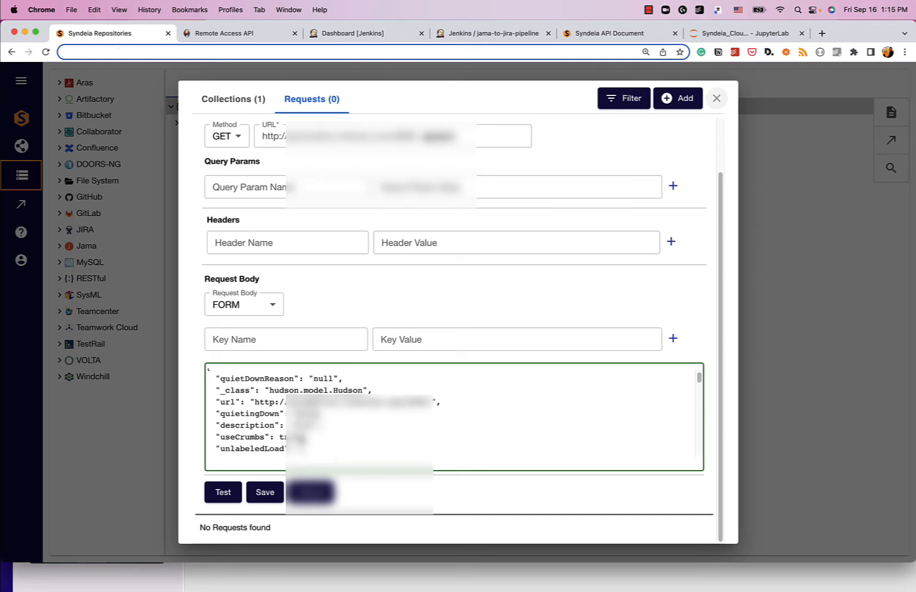
Save the request, close the request manager and expand the Default RESTful Request Collection
{"action": "left_click", "coordinate": [265, 492]}
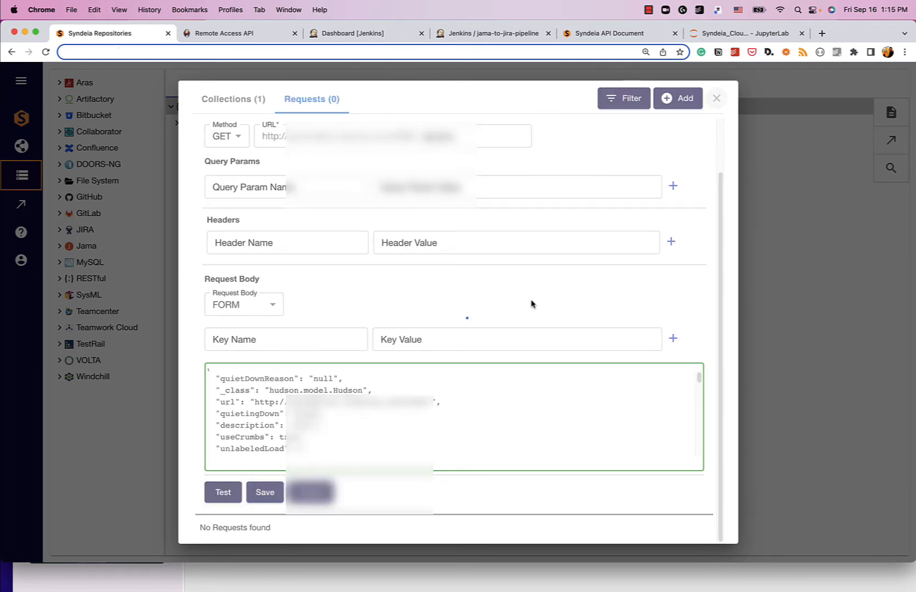
{"action": "left_click", "coordinate": [714, 105]}
{"action": "left_click", "coordinate": [180, 124]}
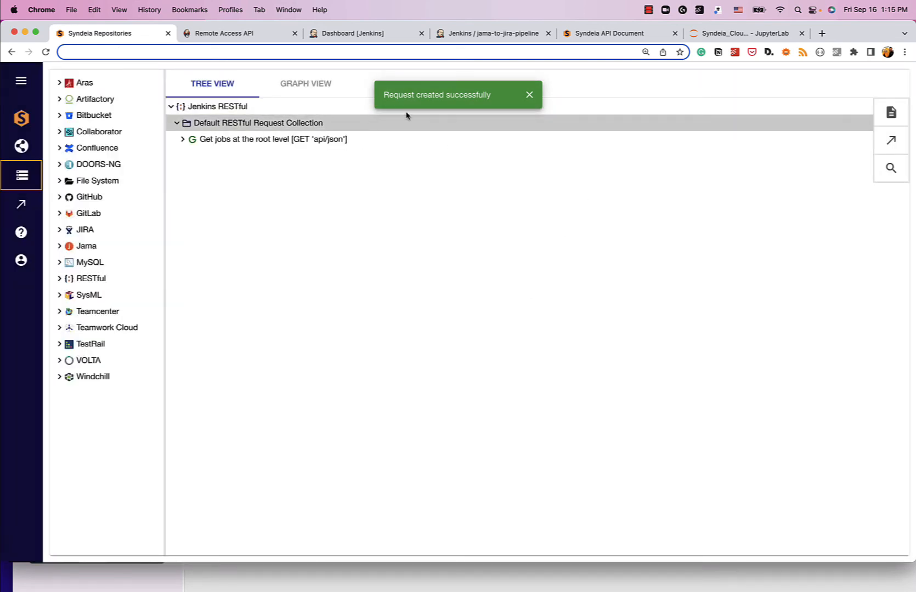
Expand the root-level jobs request's response down to the first entry under jobs and highlight its name and url values
{"action": "left_click", "coordinate": [182, 142]}
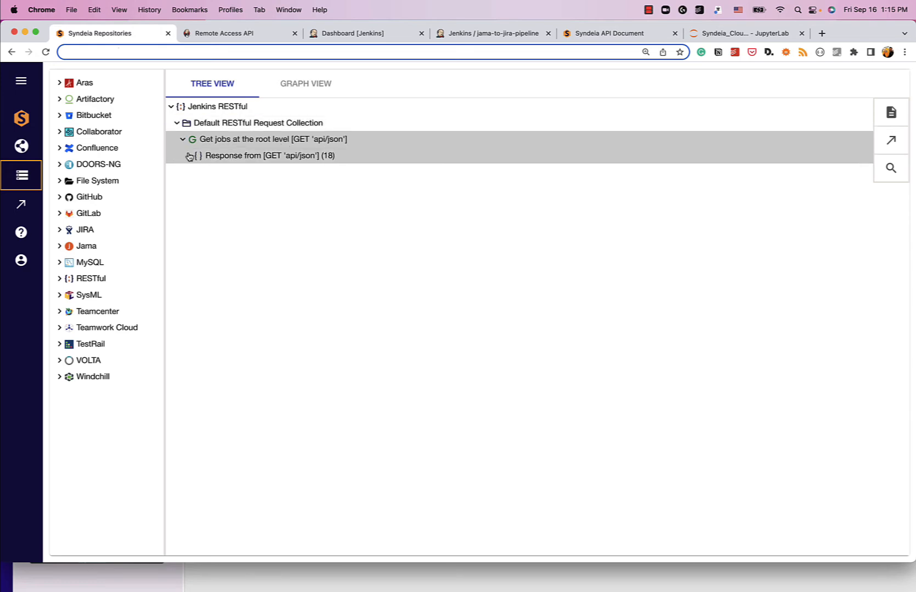
{"action": "left_click", "coordinate": [190, 156]}
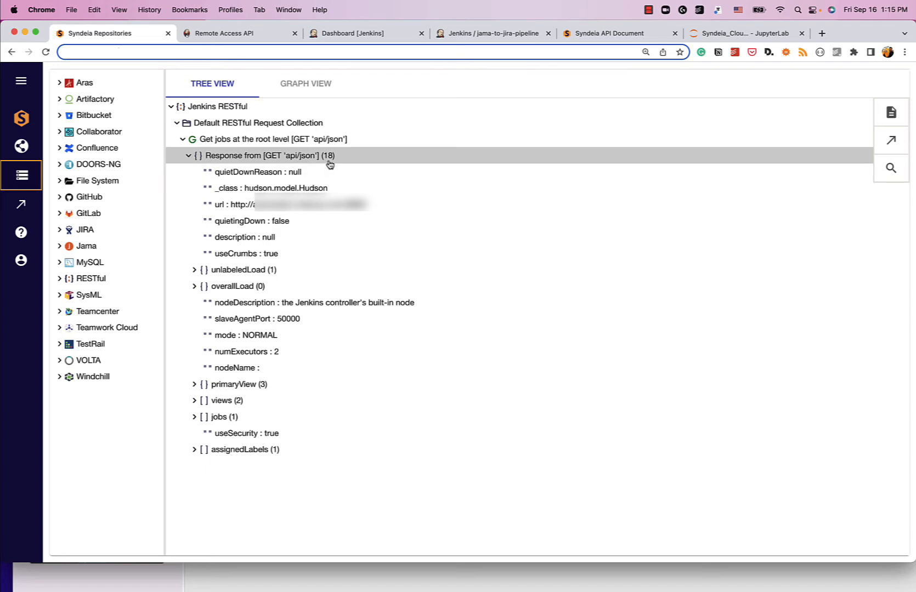
{"action": "left_click", "coordinate": [199, 417]}
{"action": "left_click", "coordinate": [201, 432]}
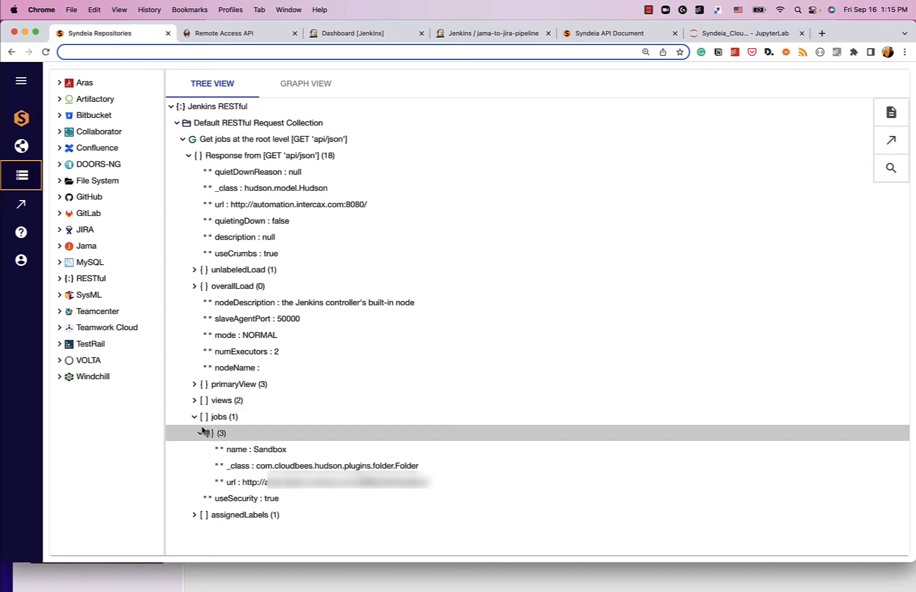
{"action": "left_click_drag", "start_coordinate": [254, 450], "coordinate": [294, 454]}
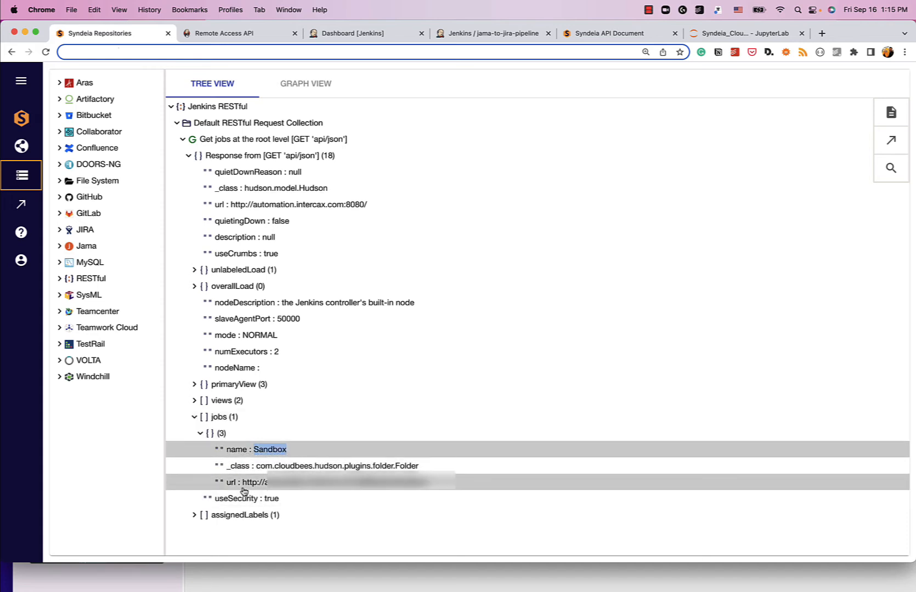
{"action": "left_click_drag", "start_coordinate": [243, 485], "coordinate": [432, 489]}
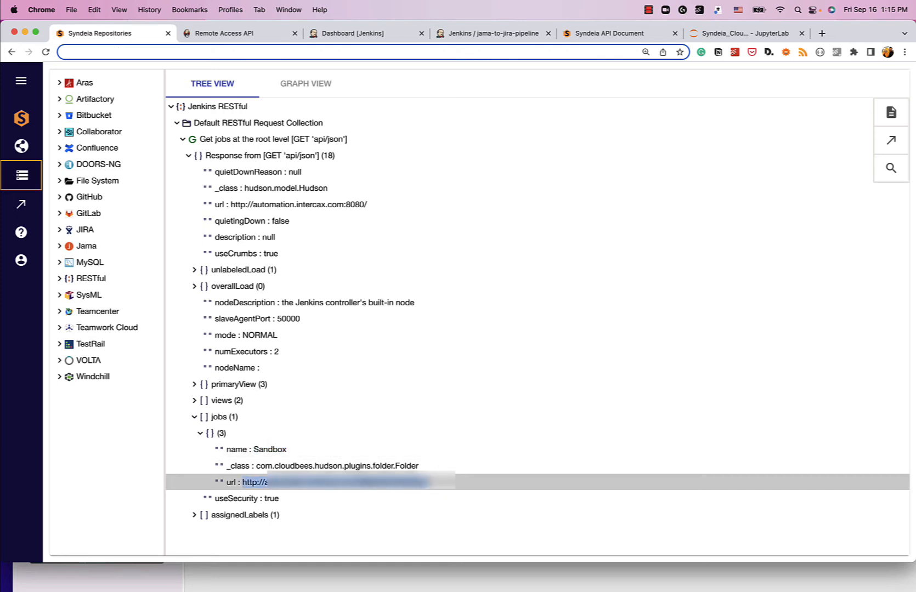
Check the contents of the Sandbox folder in Jenkins, then return to the Syndeia repositories
{"action": "key", "text": "super+Tab"}
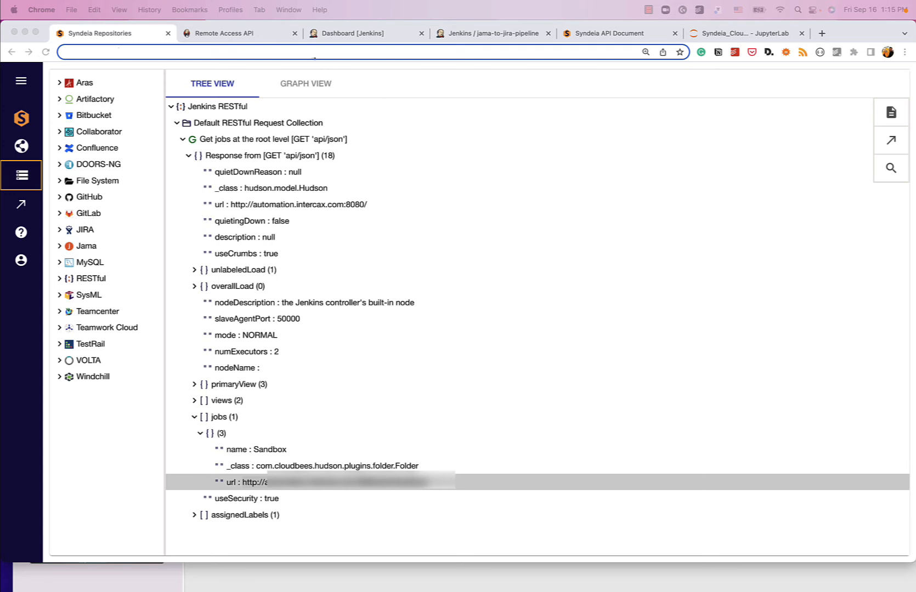
{"action": "left_click", "coordinate": [364, 38]}
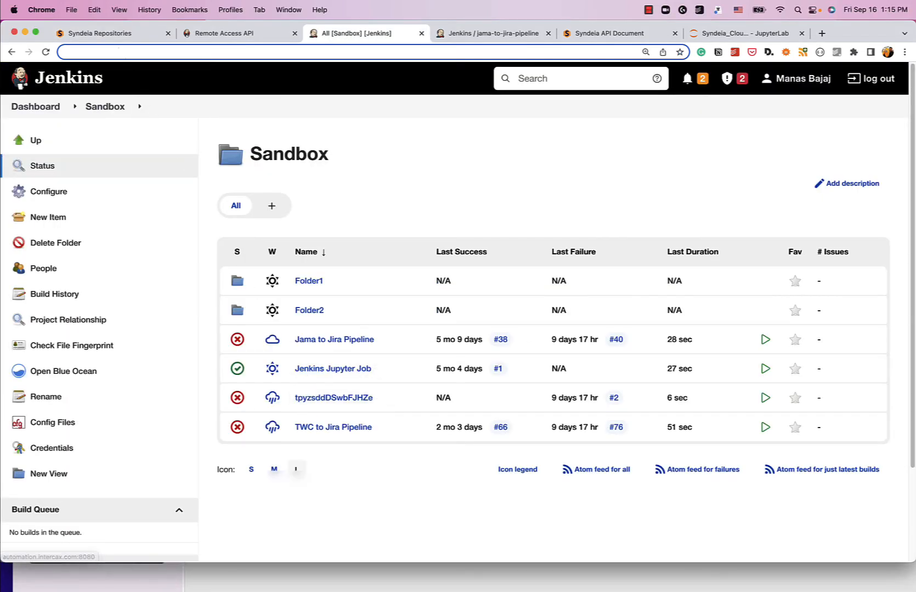
{"action": "left_click", "coordinate": [118, 36]}
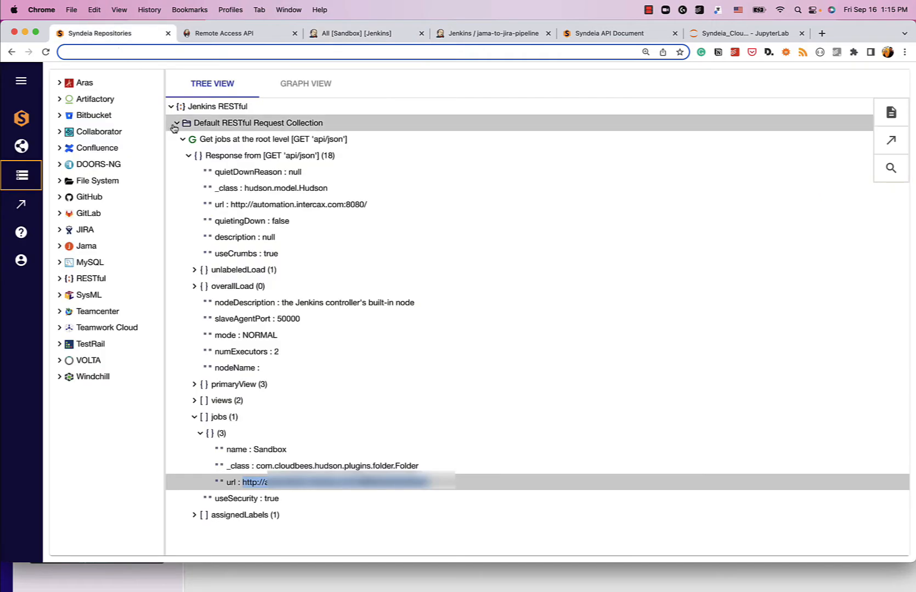
Start a clone of the "Get jobs at the root level" request and name it "Get jobs under Sandbox"
{"action": "right_click", "coordinate": [195, 126]}
{"action": "left_click", "coordinate": [212, 139]}
{"action": "left_click", "coordinate": [314, 101]}
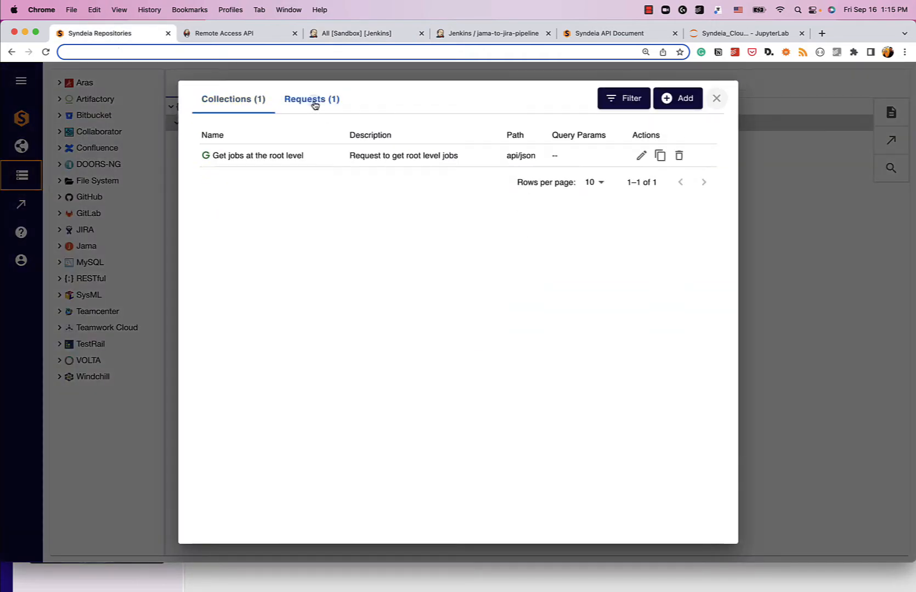
{"action": "left_click", "coordinate": [659, 158]}
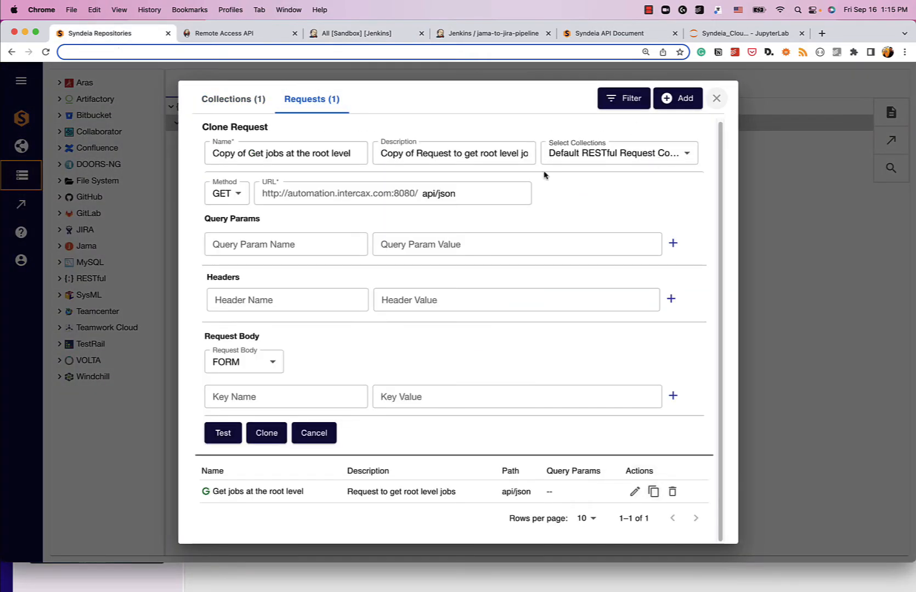
{"action": "key", "text": "shift+alt+Right"}
{"action": "key", "text": "shift+alt+Right"}
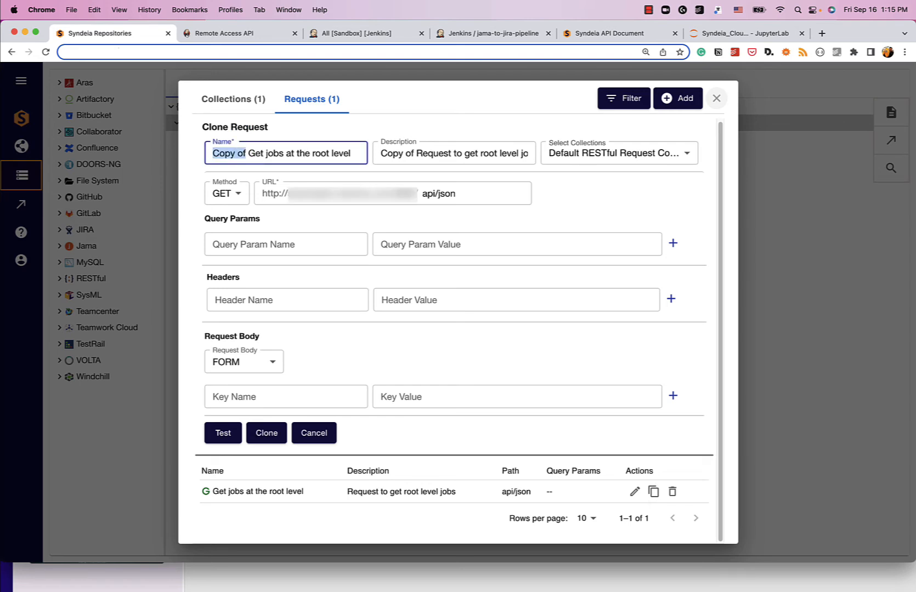
{"action": "key", "text": "shift+Right"}
{"action": "key", "text": "BackSpace"}
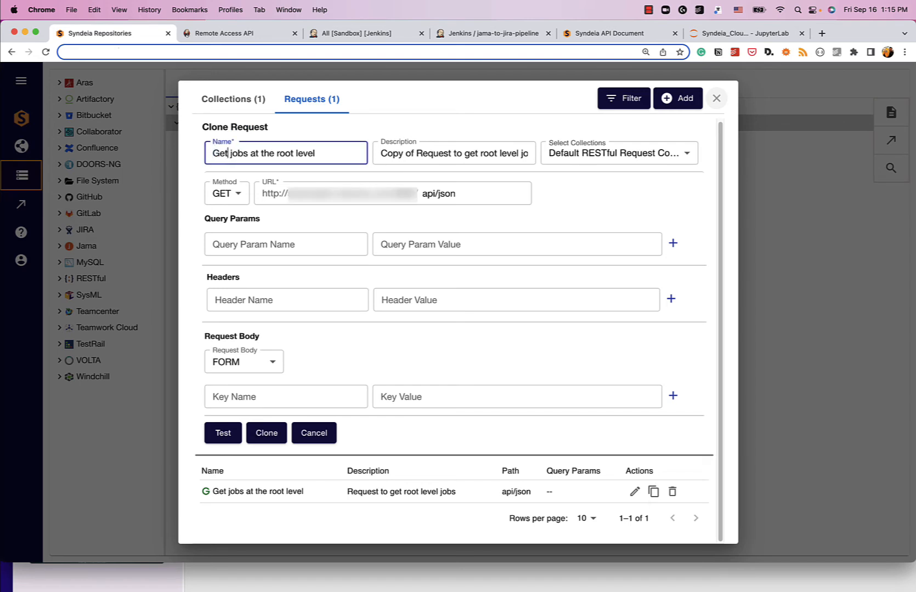
{"action": "key", "text": "shift+super+Right"}
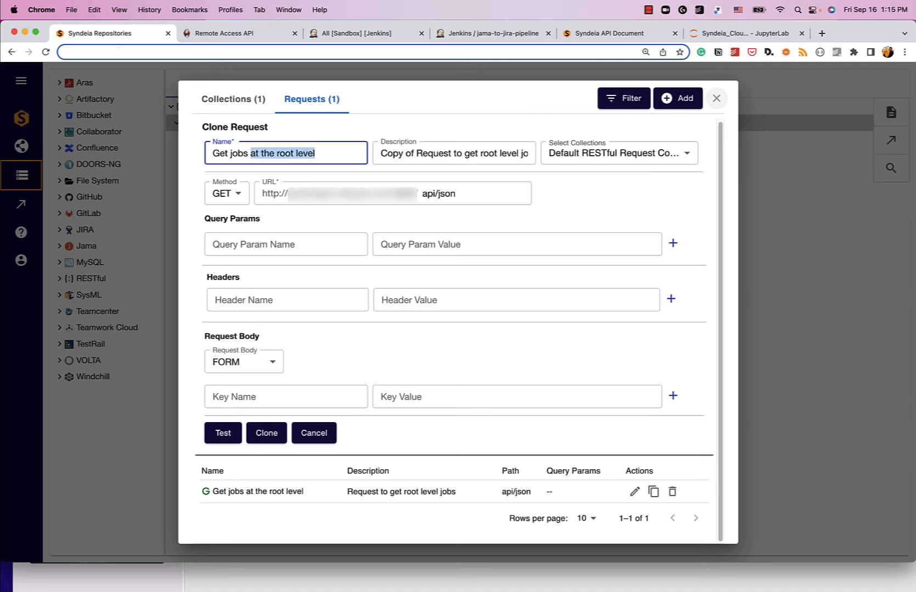
{"action": "type", "text": "under Sandb"}
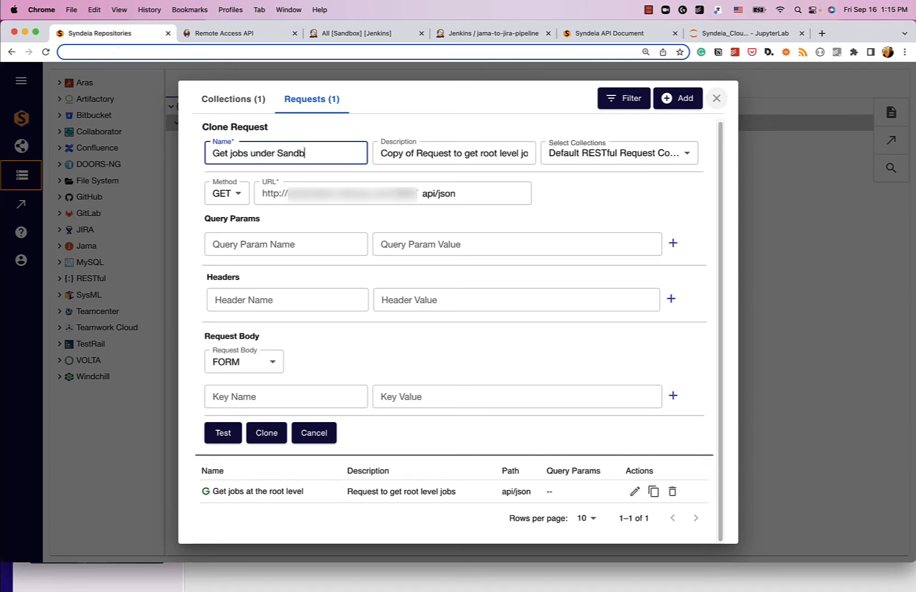
{"action": "type", "text": "ox"}
Change the cloned request's description to "Request to get jobs under Sandbox"
{"action": "key", "text": "Tab"}
{"action": "left_click_drag", "start_coordinate": [379, 153], "coordinate": [415, 153]}
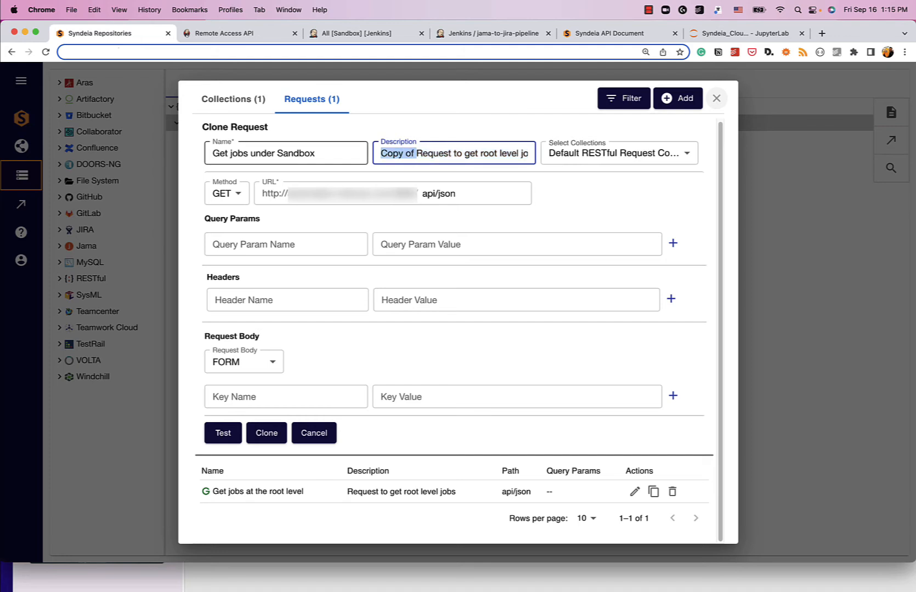
{"action": "key", "text": "BackSpace"}
{"action": "key", "text": "alt+shift+Left"}
{"action": "type", "text": "jobs"}
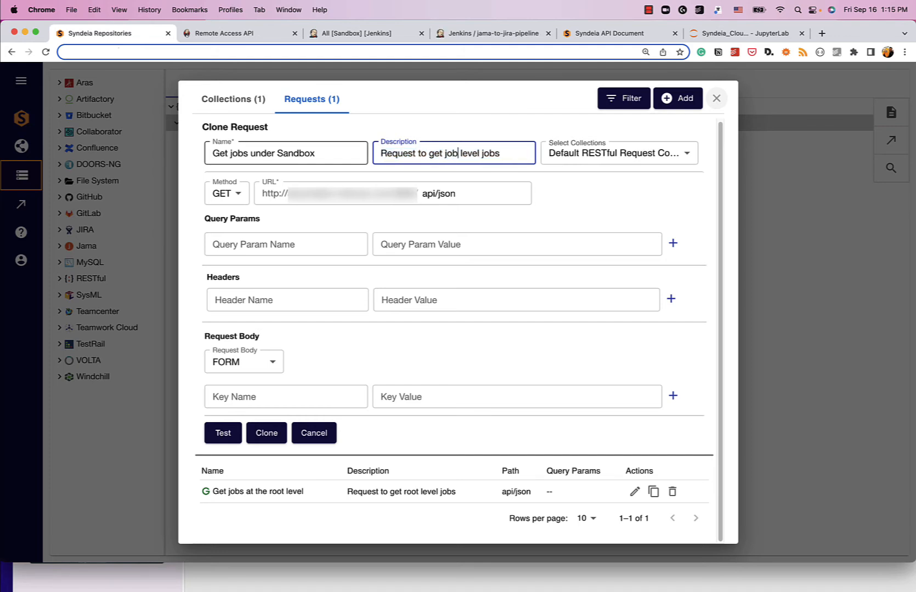
{"action": "type", "text": " under Sandbox"}
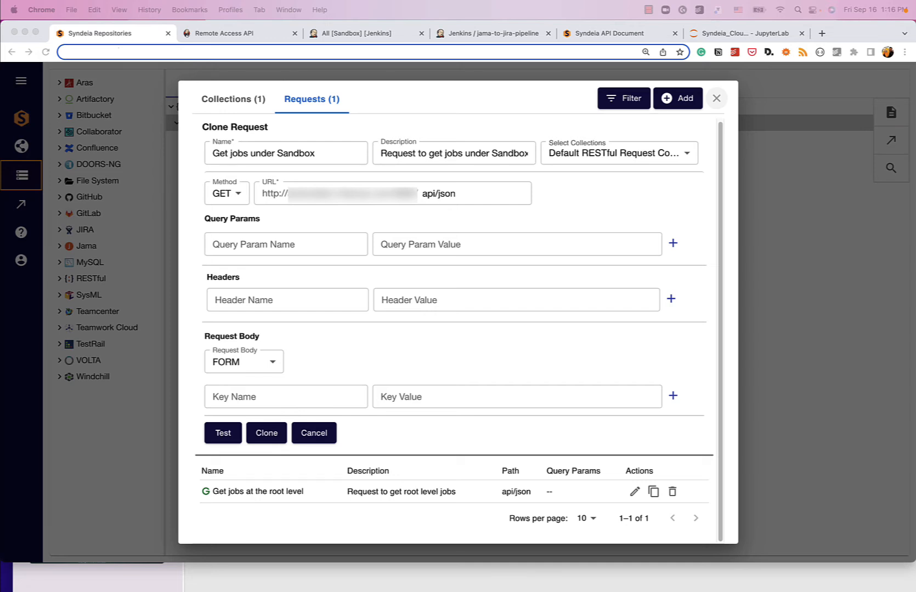
Set the cloned request's URL path to job/Sandbox/api/json and test the request, viewing its JSON response
{"action": "left_click", "coordinate": [454, 201]}
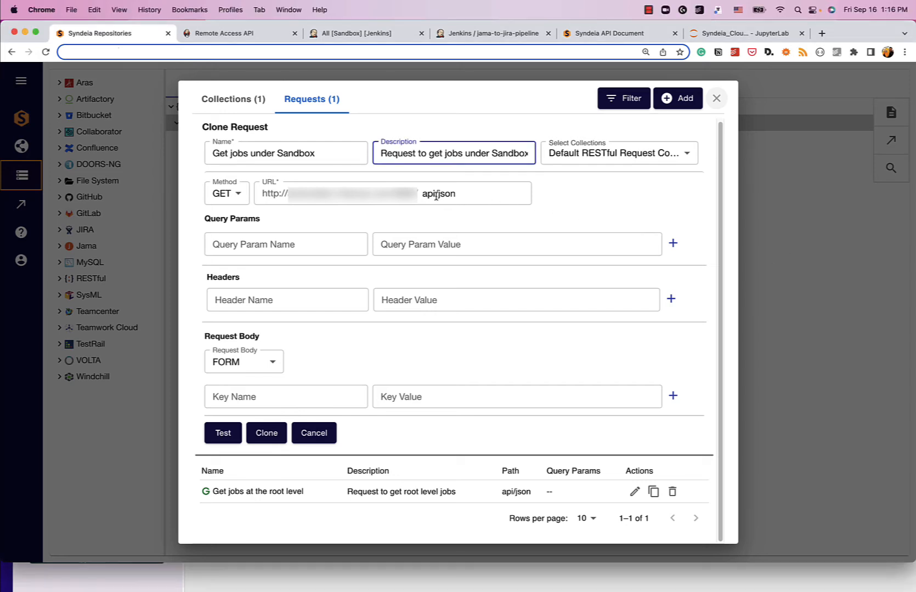
{"action": "key", "text": "super+v"}
{"action": "key", "text": "super+a"}
{"action": "key", "text": "BackSpace"}
{"action": "key", "text": "super+v"}
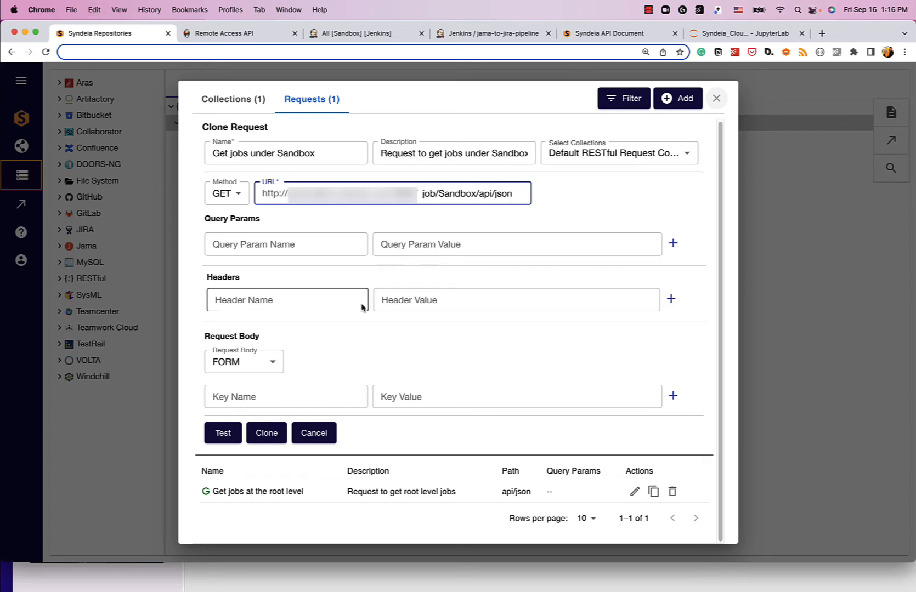
{"action": "left_click", "coordinate": [222, 432]}
{"action": "scroll", "coordinate": [400, 370], "scroll_direction": "down", "scroll_amount": 3}
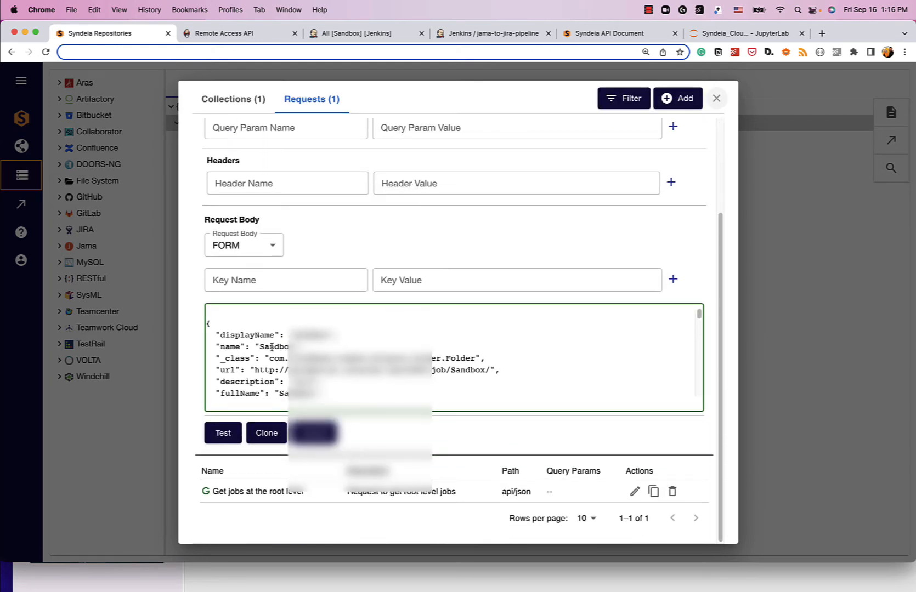
Save the cloned request, close the request manager and refresh the Default RESTful Request Collection by collapsing and re-expanding it
{"action": "left_click", "coordinate": [266, 433]}
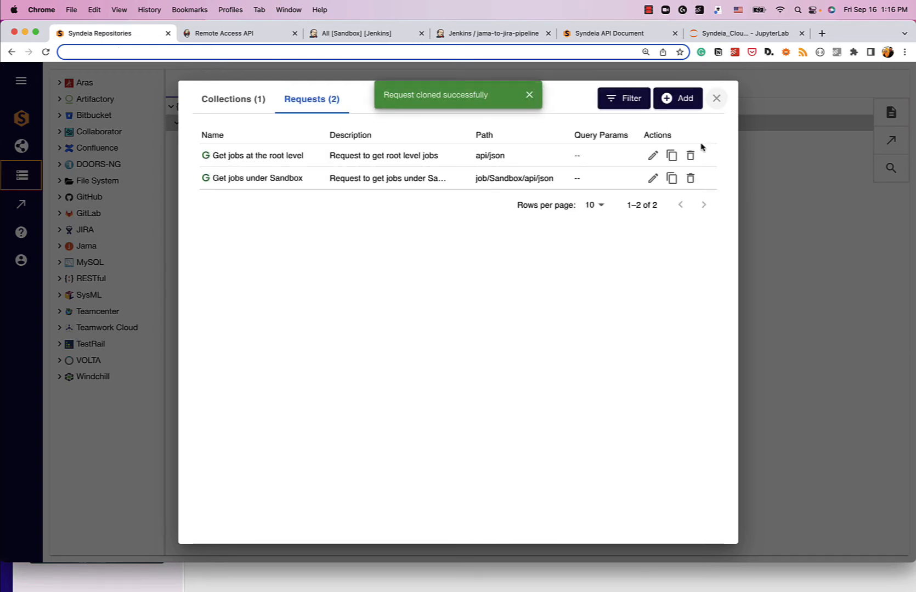
{"action": "left_click", "coordinate": [760, 204]}
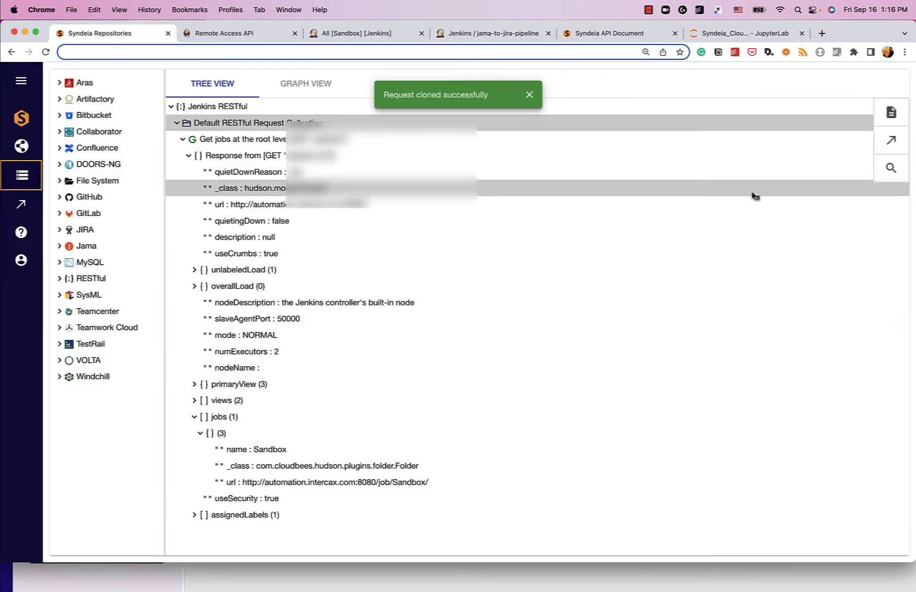
{"action": "left_click", "coordinate": [177, 124]}
{"action": "left_click", "coordinate": [177, 124]}
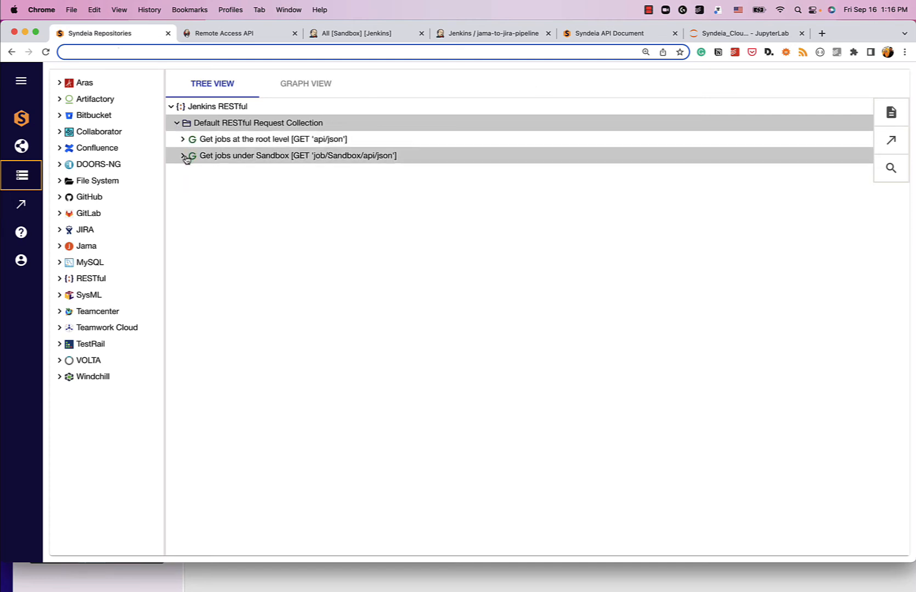
Expand the Sandbox request's response down to its jobs list and compare it with the Sandbox folder in Jenkins
{"action": "left_click", "coordinate": [184, 157]}
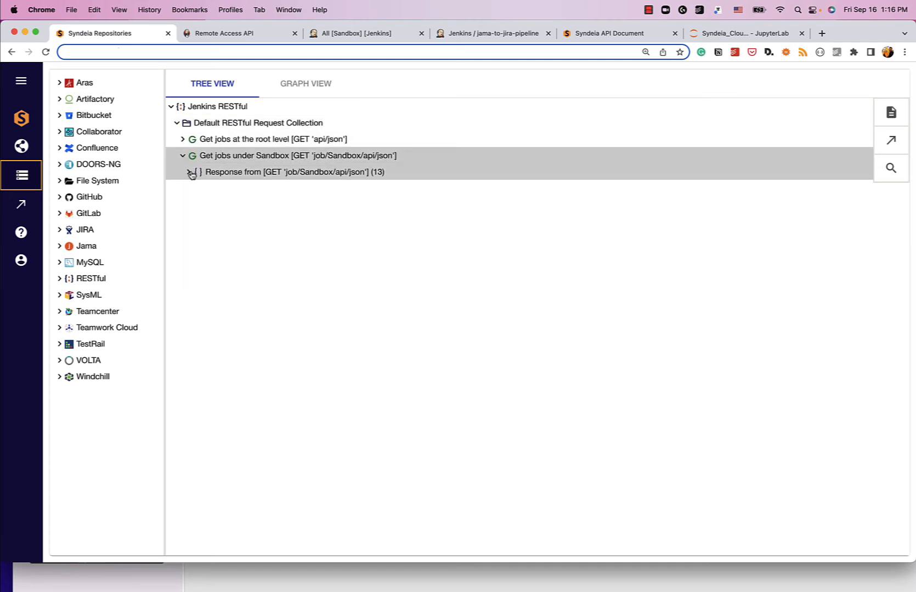
{"action": "left_click", "coordinate": [189, 173]}
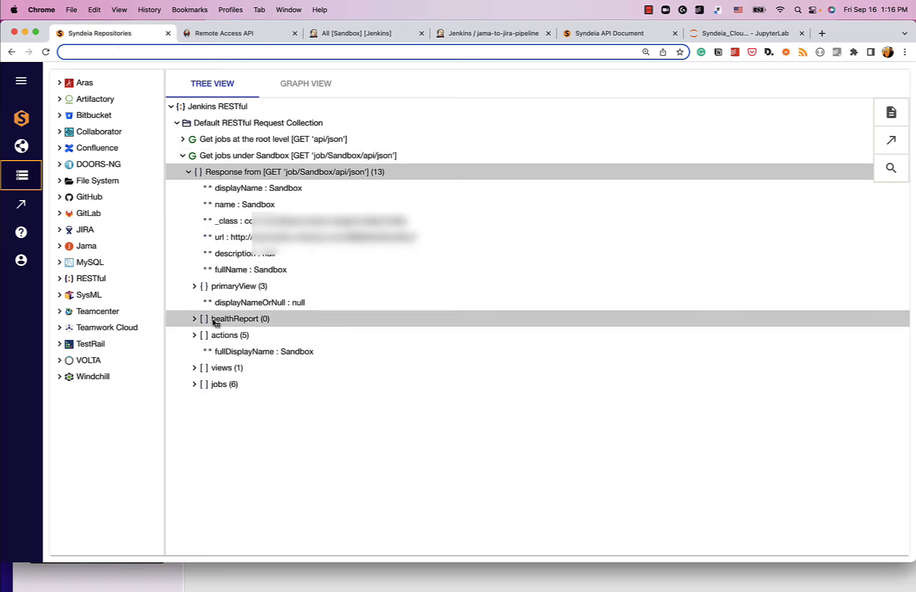
{"action": "left_click", "coordinate": [194, 384]}
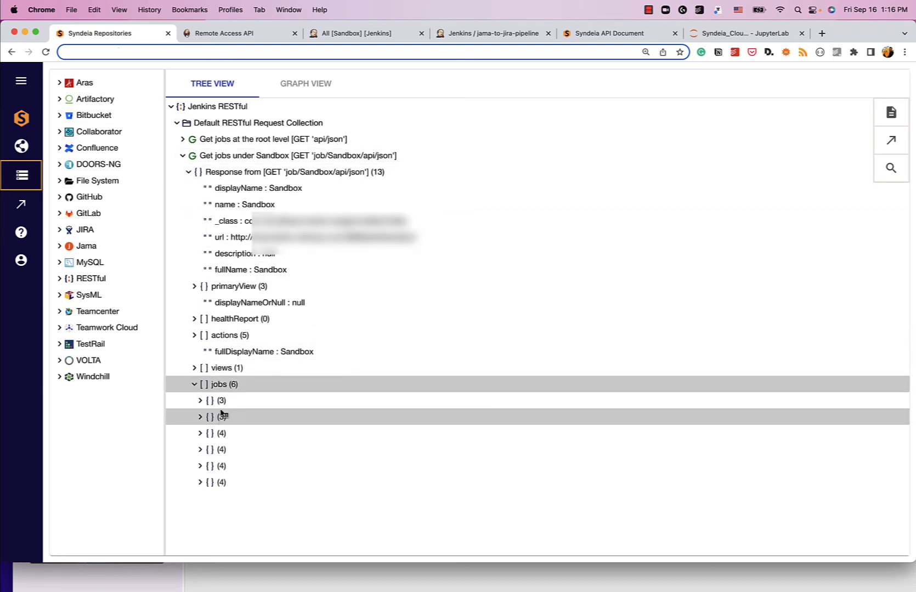
{"action": "left_click", "coordinate": [339, 40]}
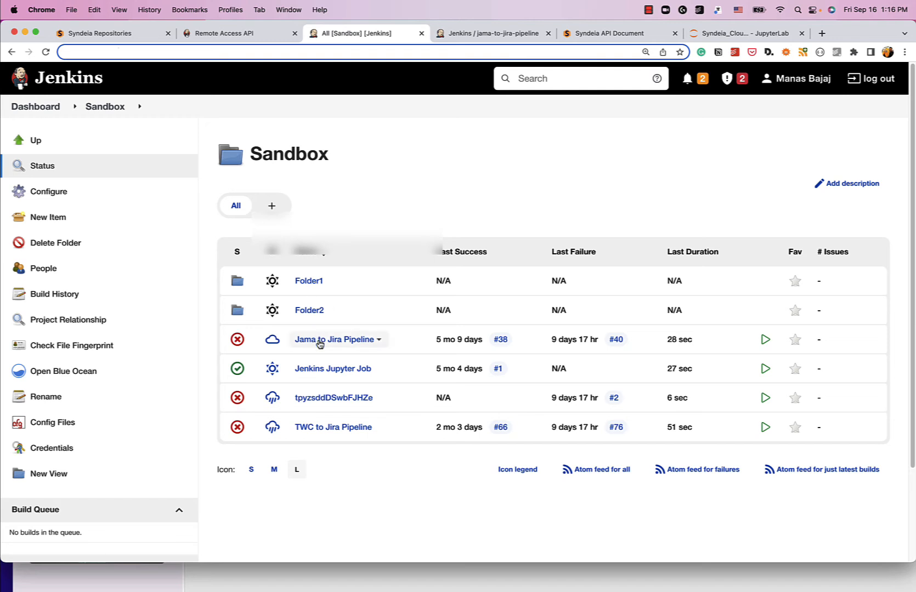
{"action": "left_click", "coordinate": [136, 33]}
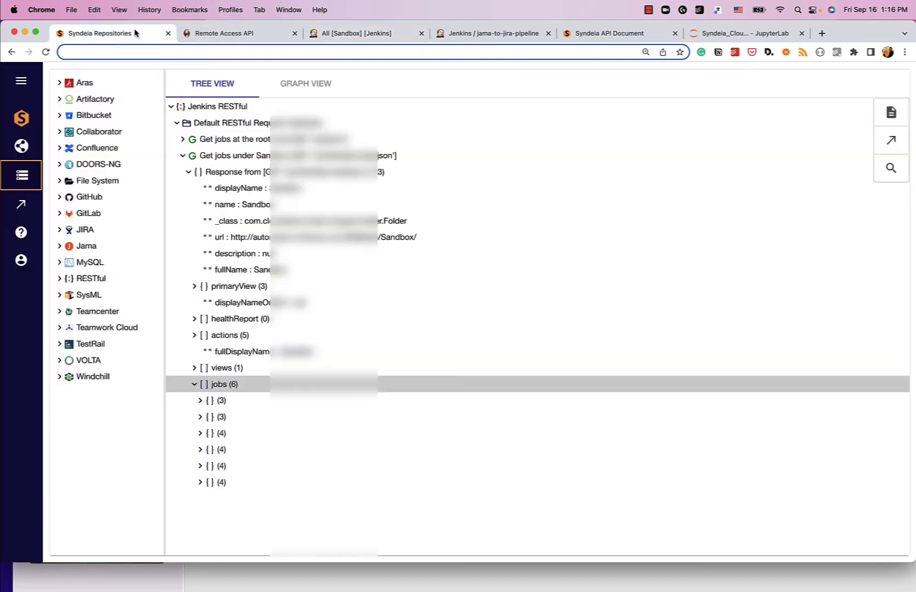
Expand the first two entries under jobs to examine the details of Folder1 and Folder2
{"action": "left_click", "coordinate": [200, 403]}
{"action": "double_click", "coordinate": [266, 417]}
{"action": "left_click", "coordinate": [201, 467]}
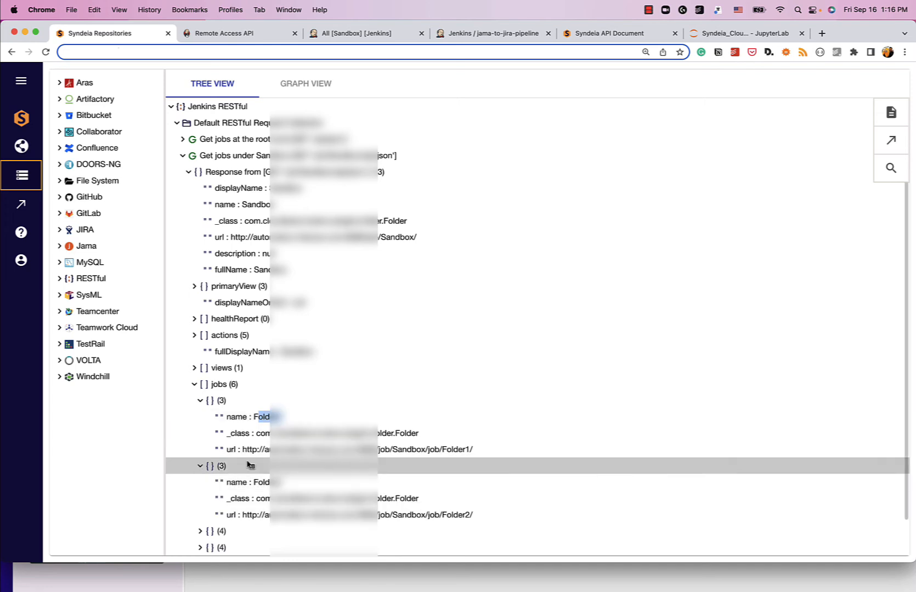
Expand the remaining four entries under jobs, highlight the jama-to-jira-pipeline name and review the whole Sandbox response
{"action": "scroll", "coordinate": [216, 468], "scroll_direction": "down", "scroll_amount": 2}
{"action": "left_click", "coordinate": [201, 498]}
{"action": "scroll", "coordinate": [252, 452], "scroll_direction": "down", "scroll_amount": 3}
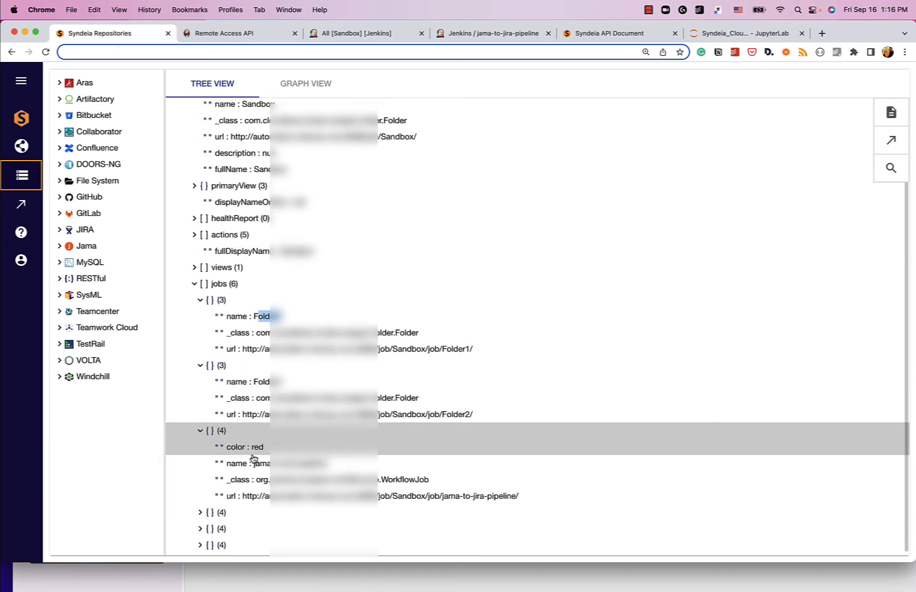
{"action": "double_click", "coordinate": [258, 464]}
{"action": "left_click", "coordinate": [203, 513]}
{"action": "scroll", "coordinate": [219, 469], "scroll_direction": "down", "scroll_amount": 3}
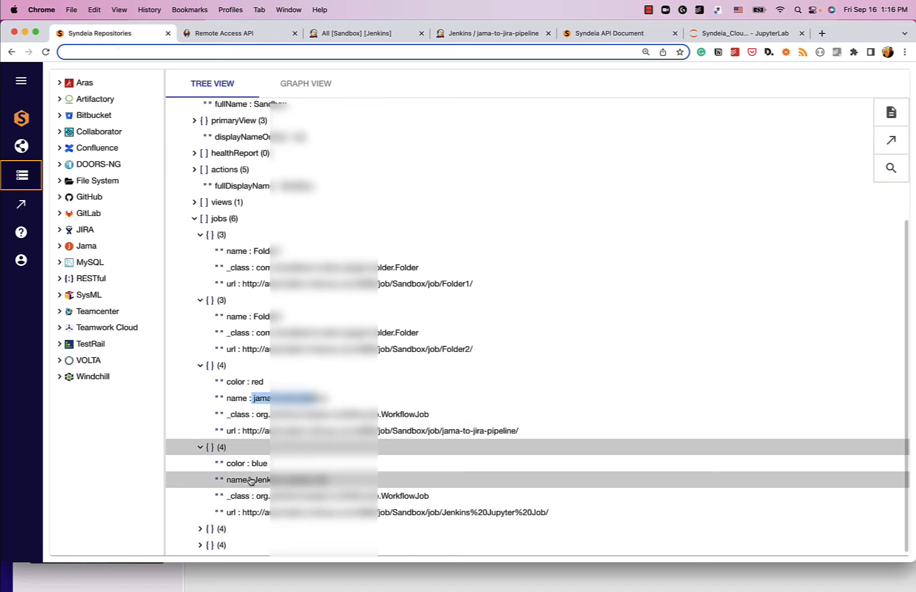
{"action": "left_click", "coordinate": [203, 528]}
{"action": "scroll", "coordinate": [211, 510], "scroll_direction": "down", "scroll_amount": 3}
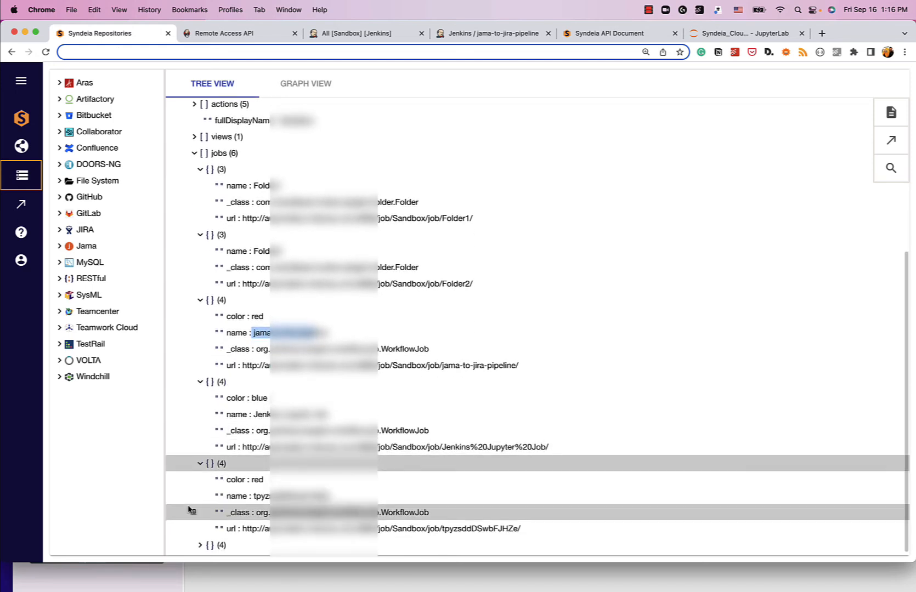
{"action": "left_click", "coordinate": [201, 545]}
{"action": "scroll", "coordinate": [236, 498], "scroll_direction": "down", "scroll_amount": 3}
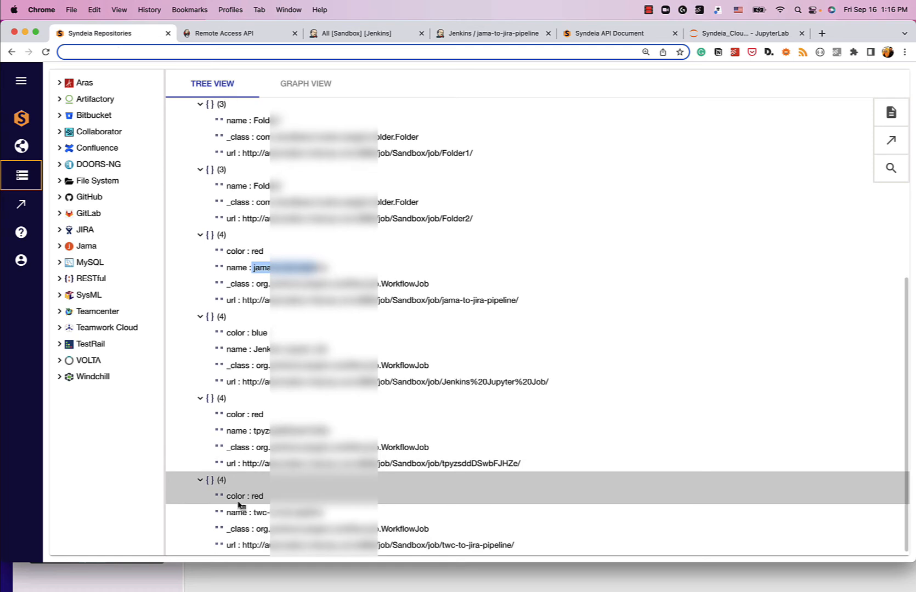
{"action": "scroll", "coordinate": [321, 458], "scroll_direction": "up", "scroll_amount": 12}
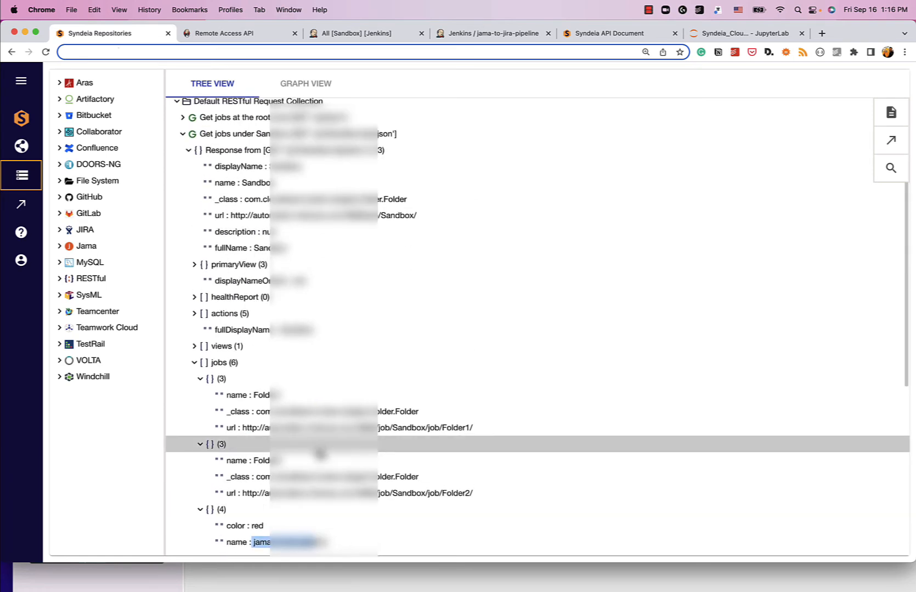
{"action": "scroll", "coordinate": [321, 452], "scroll_direction": "down", "scroll_amount": 5}
{"action": "scroll", "coordinate": [310, 428], "scroll_direction": "up", "scroll_amount": 6}
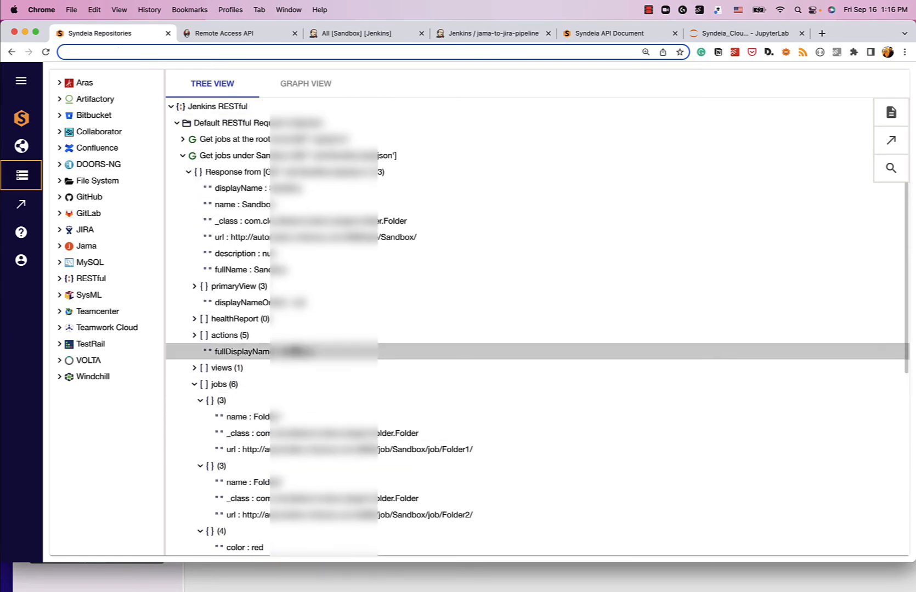
{"action": "scroll", "coordinate": [277, 340], "scroll_direction": "down", "scroll_amount": 12}
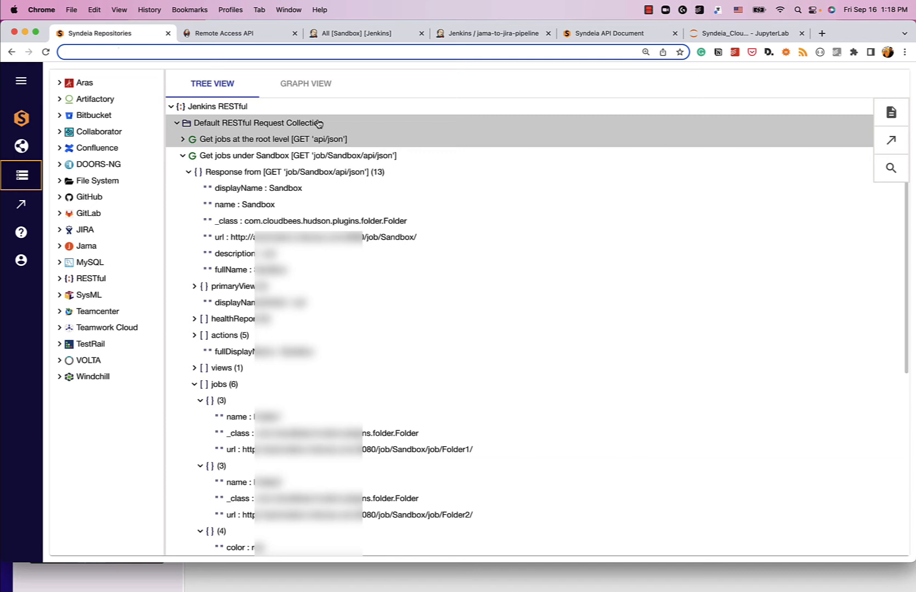
Clone the "Get jobs under Sandbox" request from the Default RESTful Request Collection and name the copy "Get Jama Jira pipeline"
{"action": "left_click", "coordinate": [319, 123]}
{"action": "left_click", "coordinate": [309, 103]}
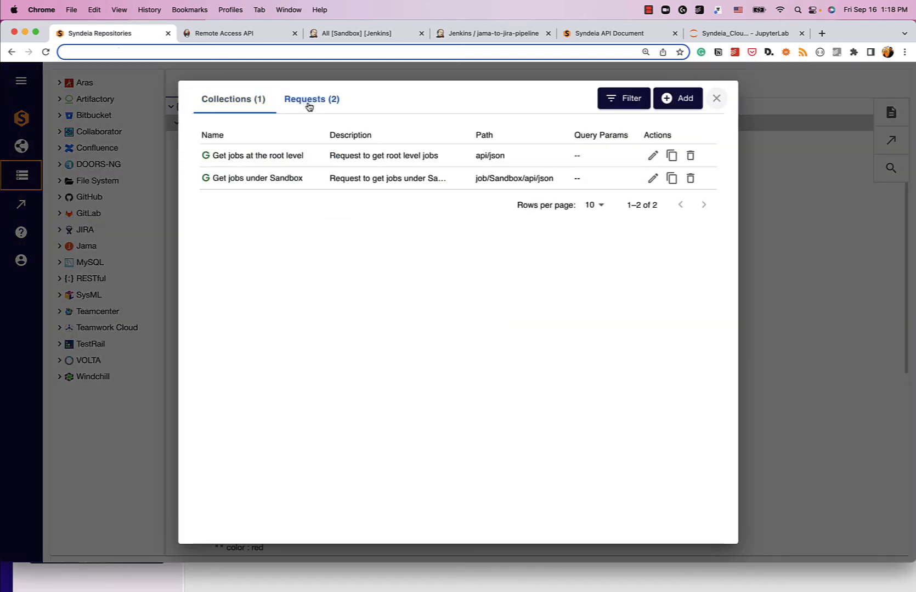
{"action": "left_click", "coordinate": [672, 179]}
{"action": "left_click", "coordinate": [299, 154]}
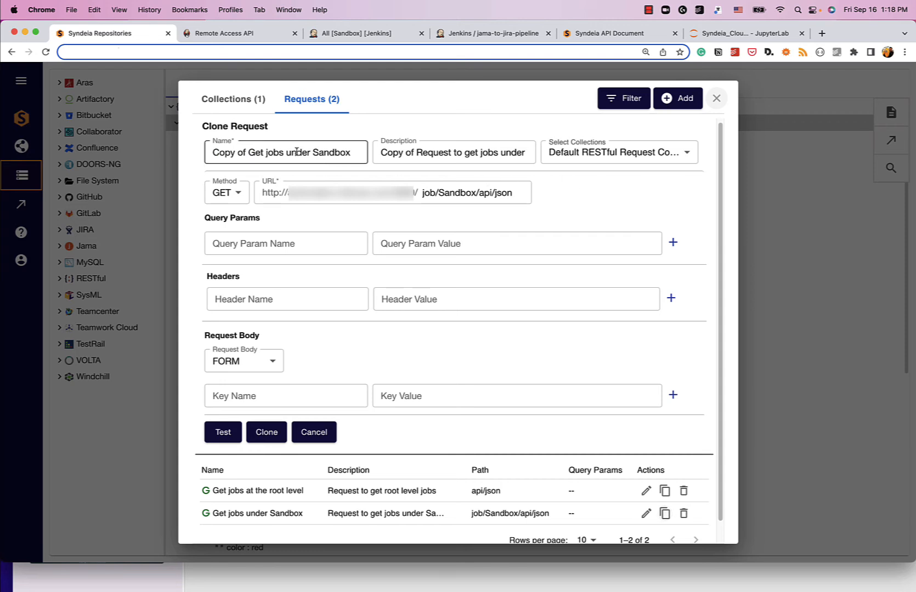
{"action": "key", "text": "shift+alt+Right"}
{"action": "key", "text": "shift+alt+Right"}
{"action": "key", "text": "shift+Right"}
{"action": "key", "text": "BackSpace"}
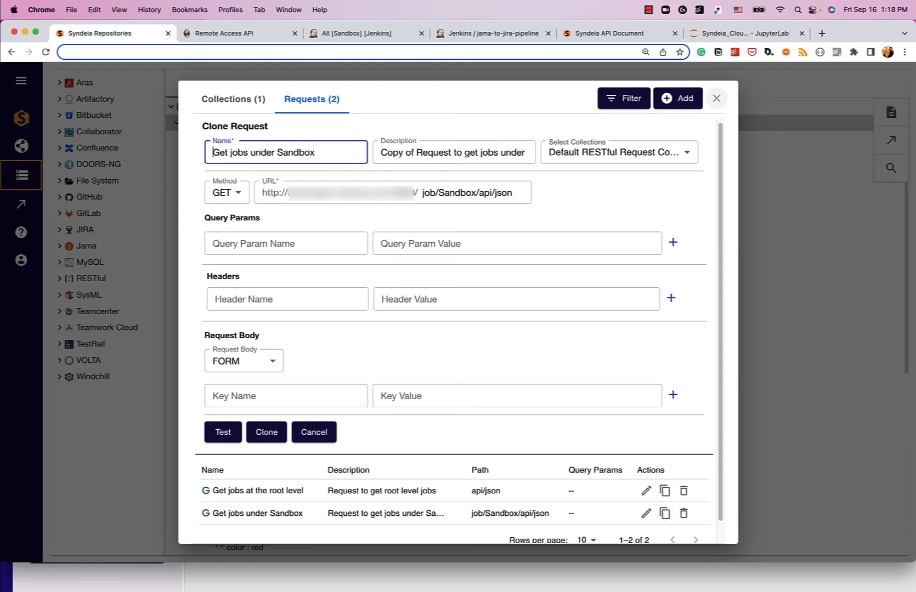
{"action": "type", "text": "Jama Jira pi"}
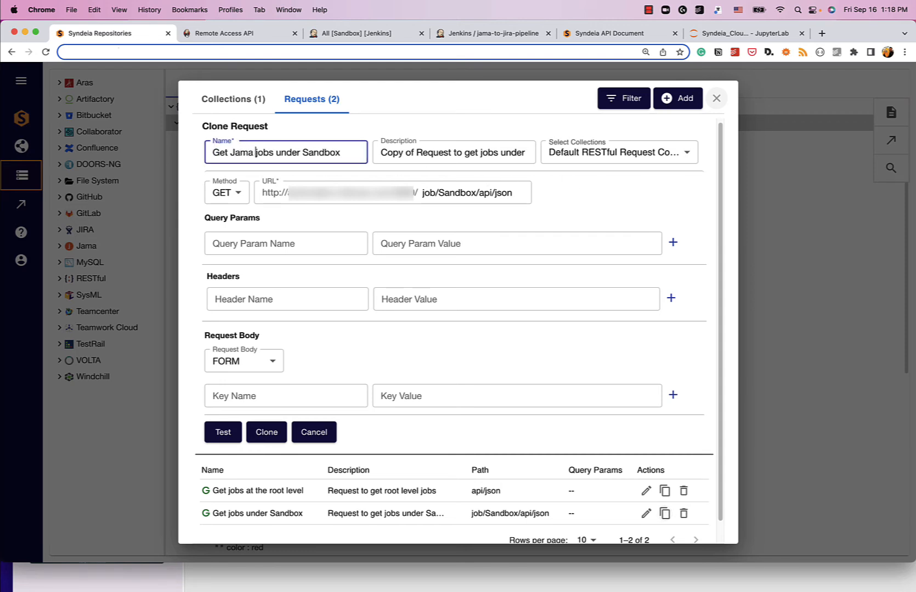
{"action": "type", "text": "peline"}
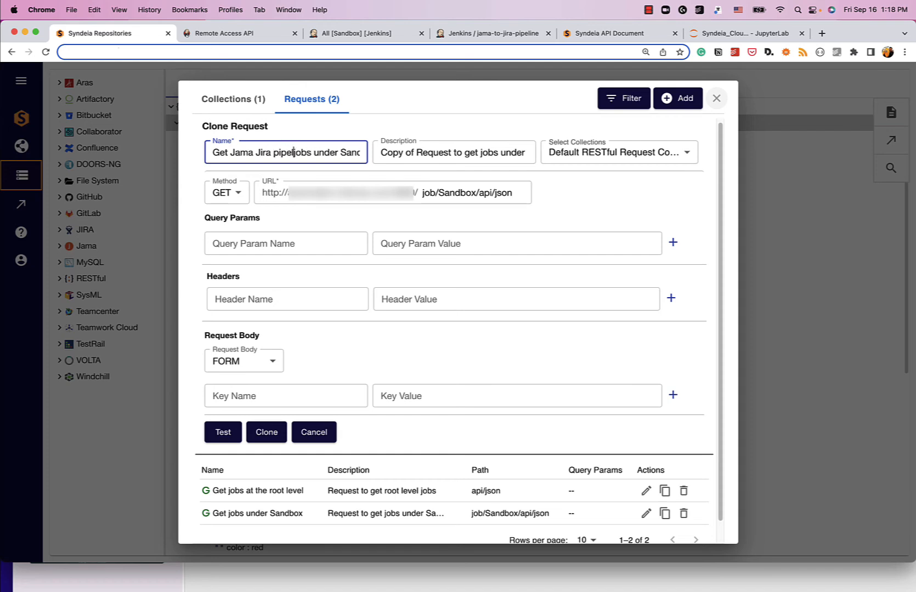
{"action": "key", "text": "shift+super+Right"}
{"action": "key", "text": "BackSpace"}
Set the clone's description to "Request to get Jama-Jira pipeline" and hyphenate Jama-Jira in its name
{"action": "key", "text": "Tab"}
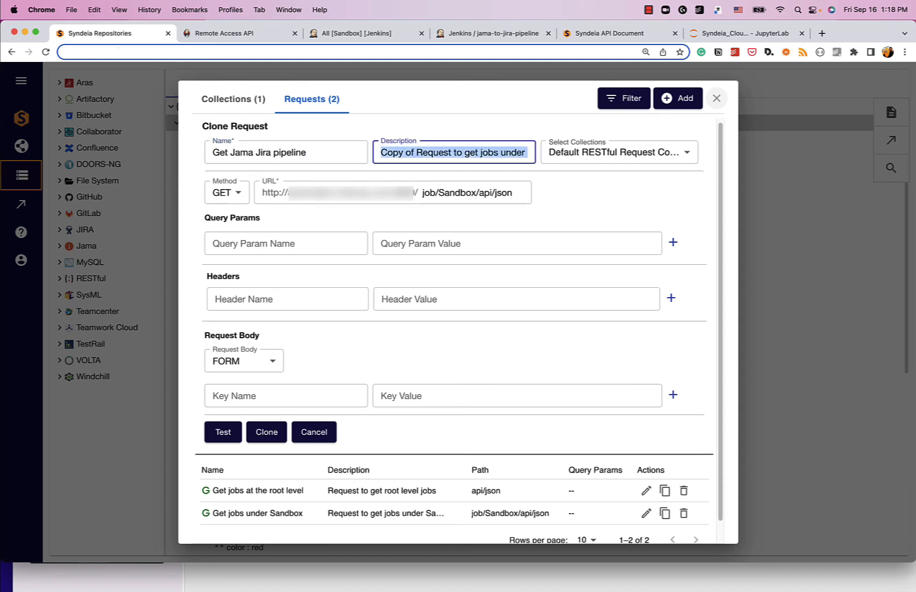
{"action": "key", "text": "Left"}
{"action": "key", "text": "shift+alt+Right"}
{"action": "key", "text": "shift+alt+Right"}
{"action": "key", "text": "shift+Right"}
{"action": "key", "text": "BackSpace"}
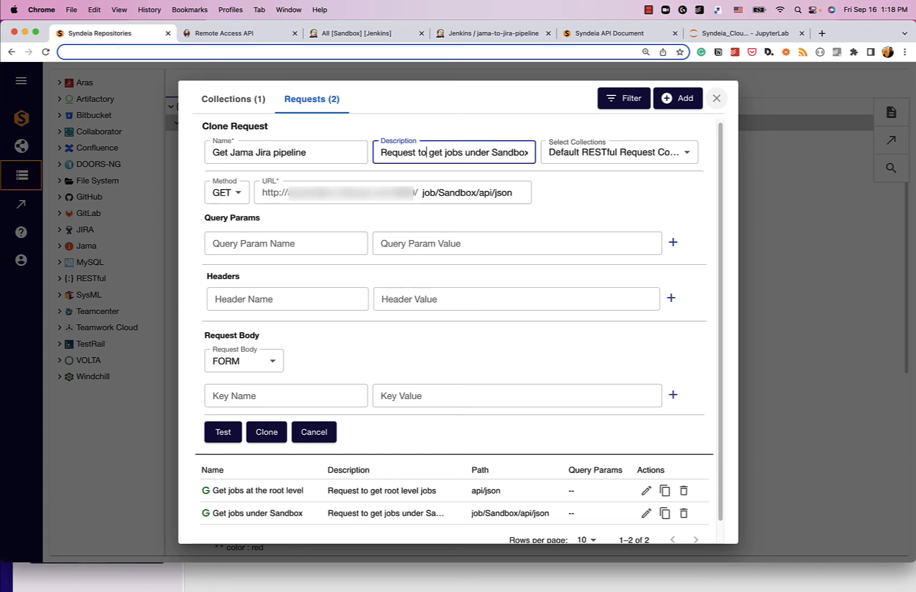
{"action": "key", "text": "alt+Left"}
{"action": "key", "text": "shift+super+Right"}
{"action": "type", "text": "Jama"}
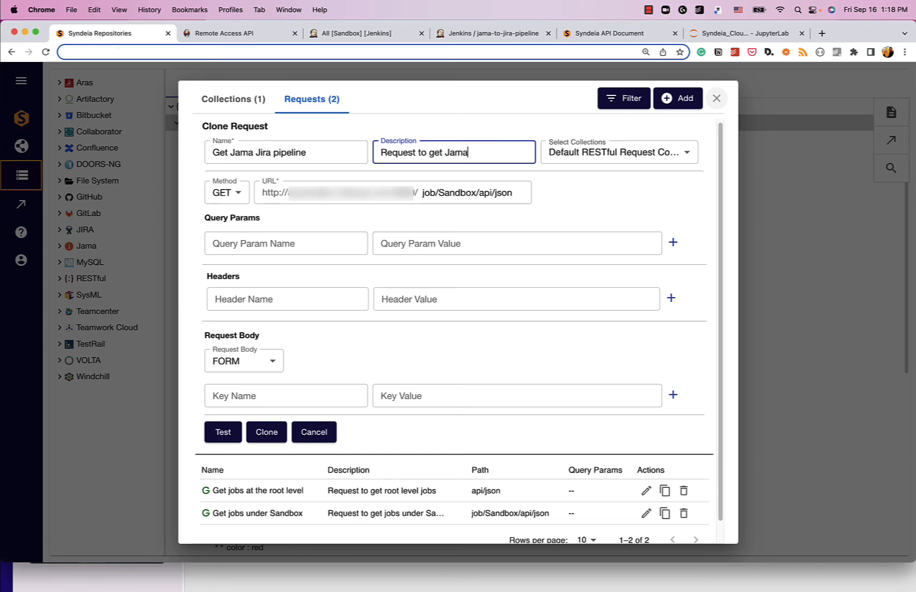
{"action": "type", "text": "-Jira pipeline"}
Replace the clone's URL path with job/Sandbox/job/jama-to-jira-pipeline/api/json
{"action": "left_click", "coordinate": [456, 192]}
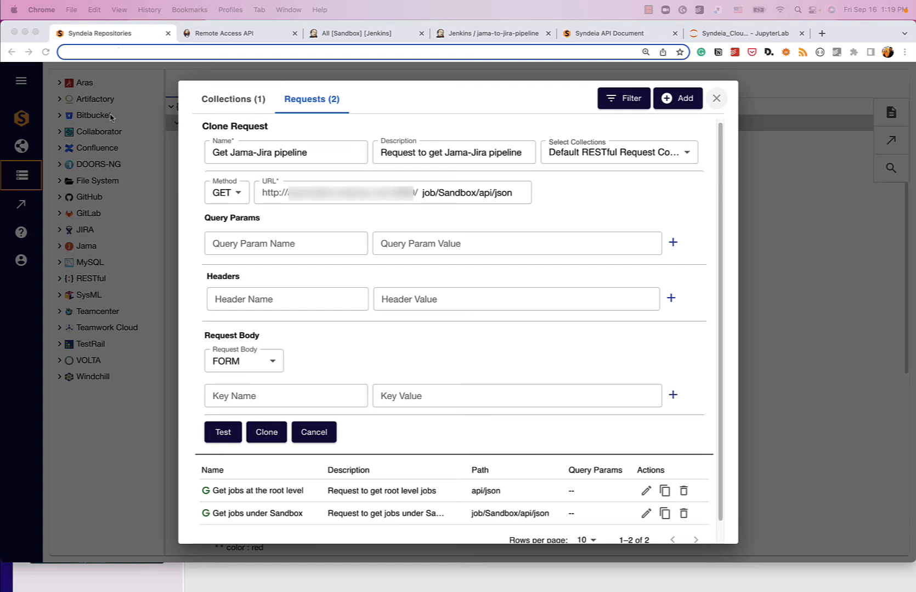
{"action": "left_click", "coordinate": [431, 195]}
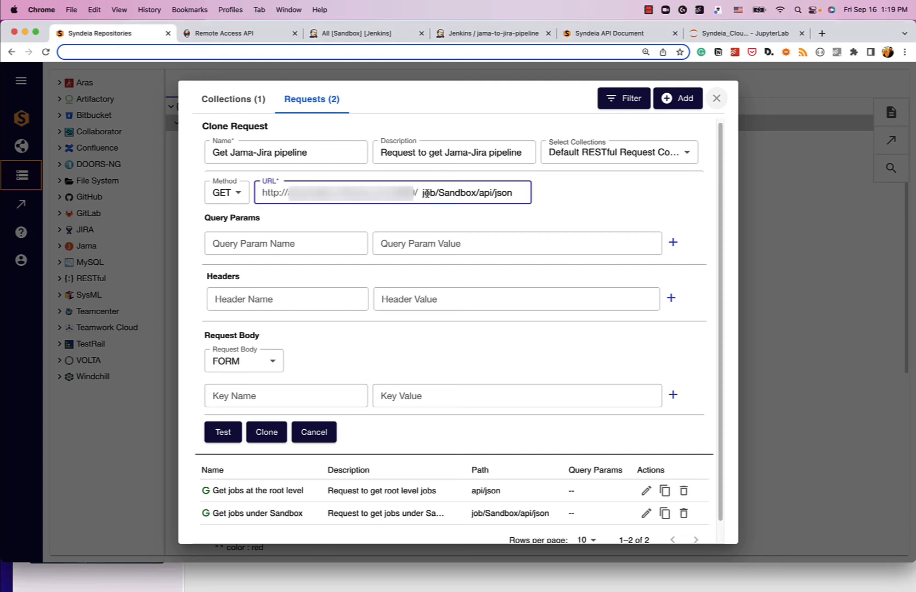
{"action": "key", "text": "shift+super+Right"}
{"action": "key", "text": "super+v"}
{"action": "key", "text": "alt+Right"}
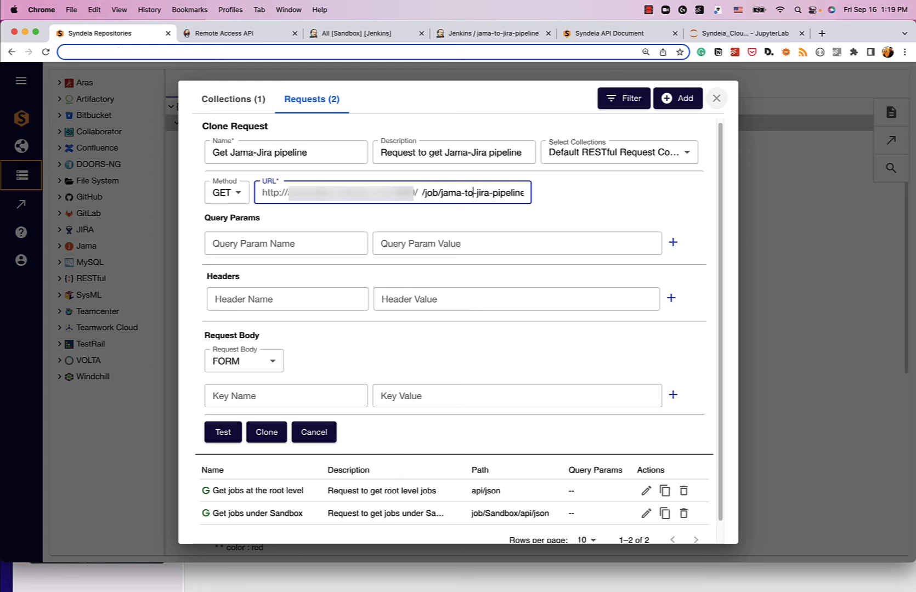
{"action": "key", "text": "alt+Right"}
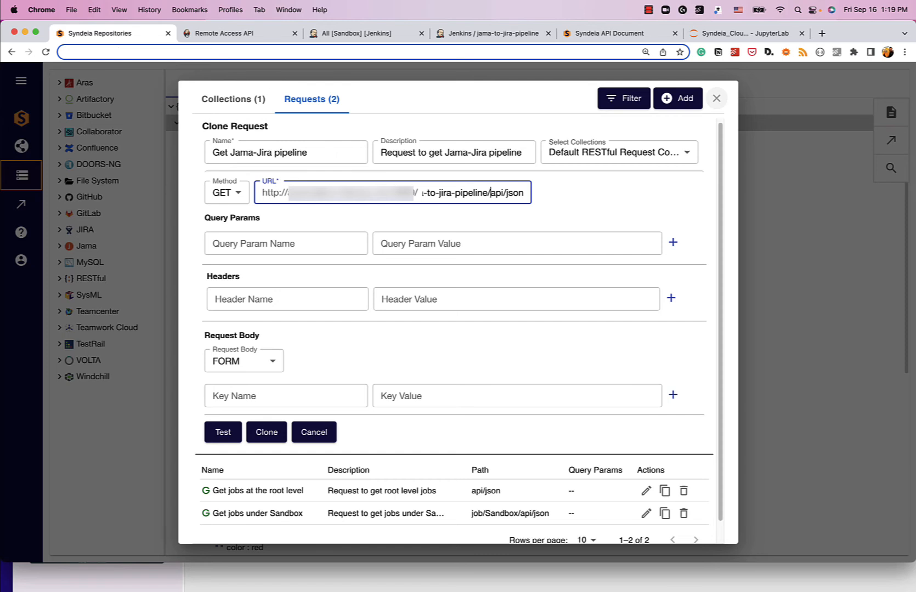
Test the Jama-Jira pipeline request, review the returned JSON and save the clone
{"action": "scroll", "coordinate": [433, 217], "scroll_direction": "down", "scroll_amount": 1}
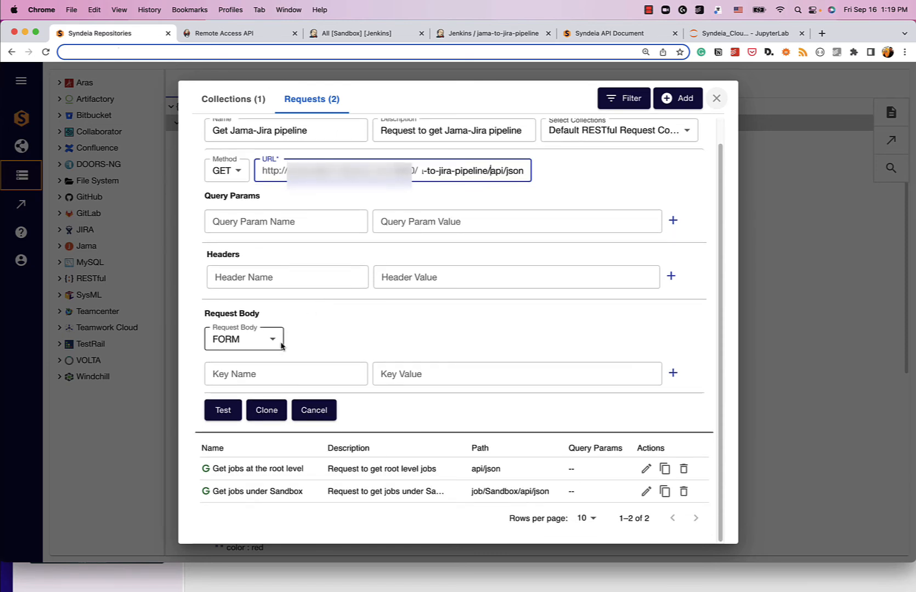
{"action": "left_click", "coordinate": [219, 410]}
{"action": "scroll", "coordinate": [329, 337], "scroll_direction": "down", "scroll_amount": 3}
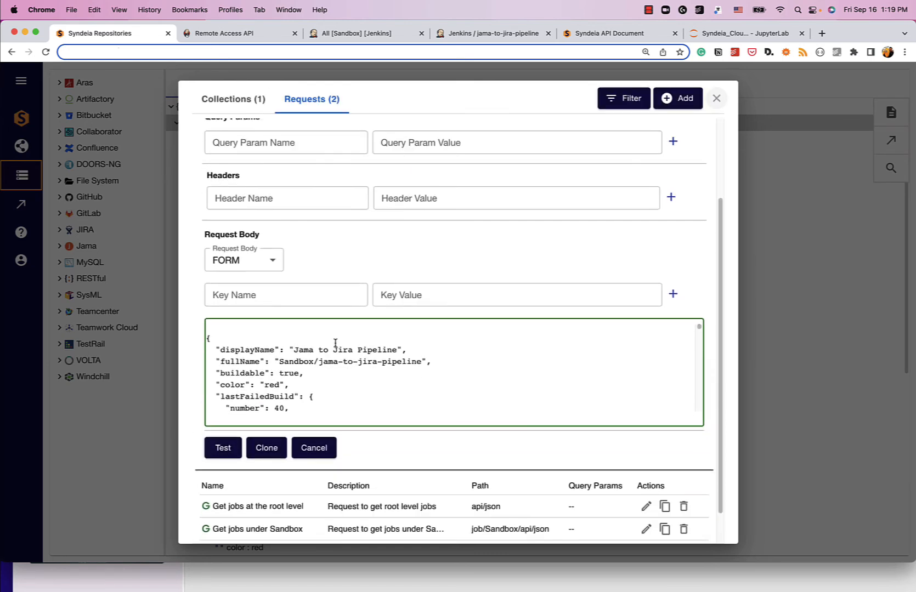
{"action": "left_click", "coordinate": [267, 449]}
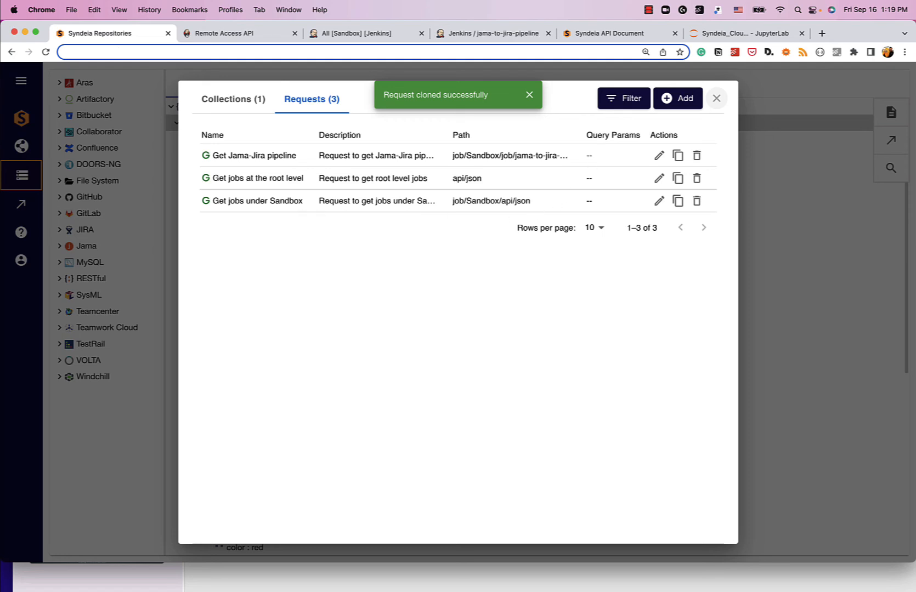
Switch to Jenkins, open the Jama to Jira Pipeline in the Sandbox folder and view its run history in Blue Ocean
{"action": "left_click", "coordinate": [234, 35]}
{"action": "left_click", "coordinate": [340, 34]}
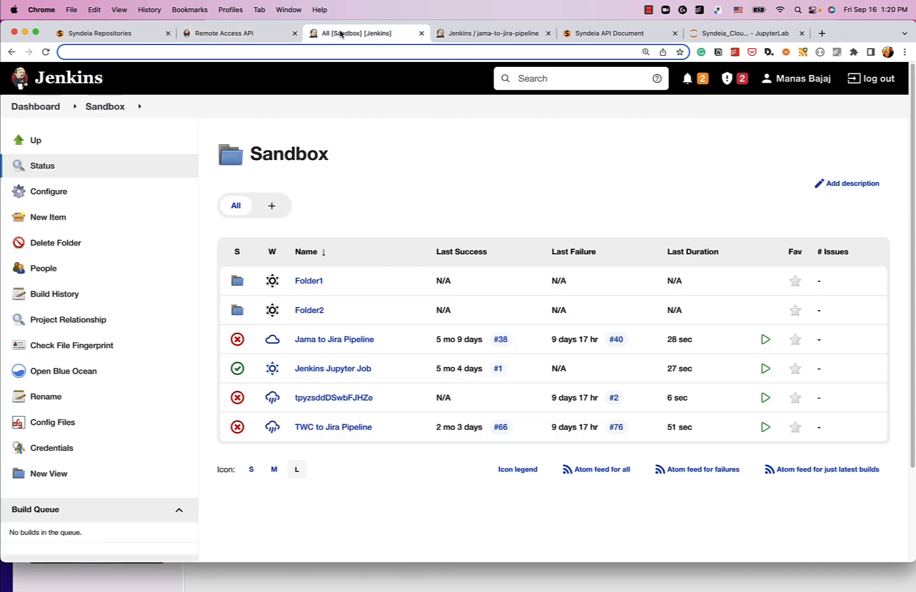
{"action": "left_click", "coordinate": [338, 341]}
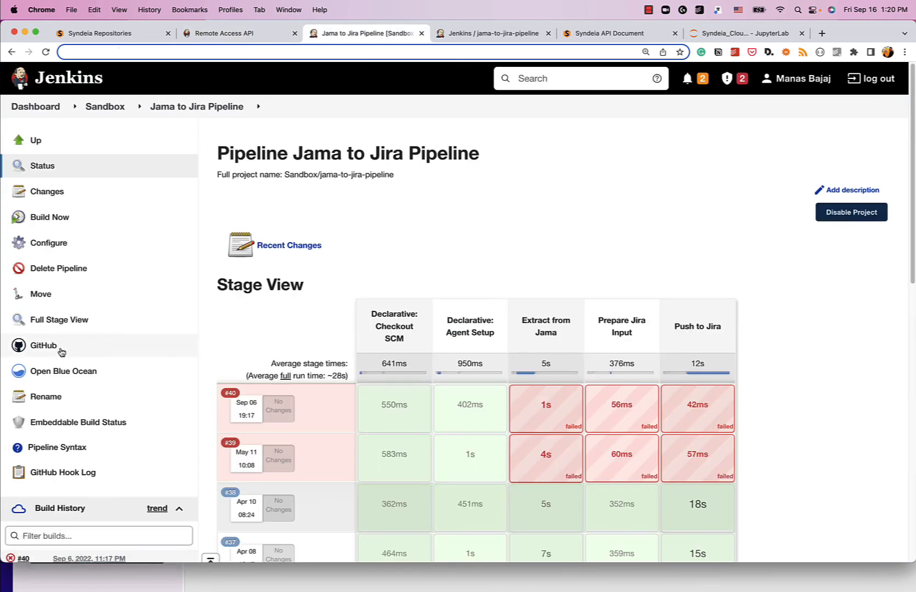
{"action": "left_click", "coordinate": [93, 372]}
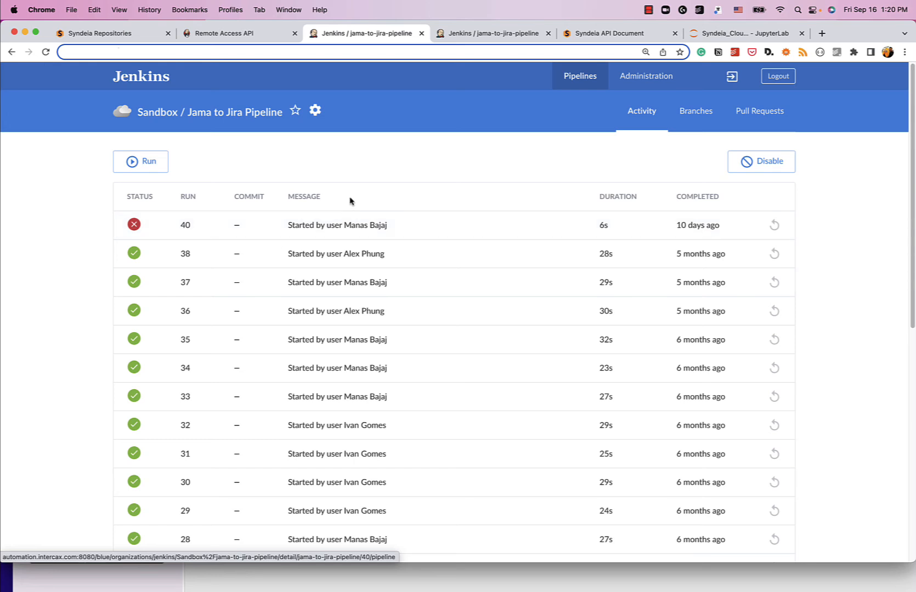
Return to Syndeia, clone the "Get Jama-Jira pipeline" request and name the copy "Get Run 38 of Jama-Jira pipeline"
{"action": "left_click", "coordinate": [114, 35]}
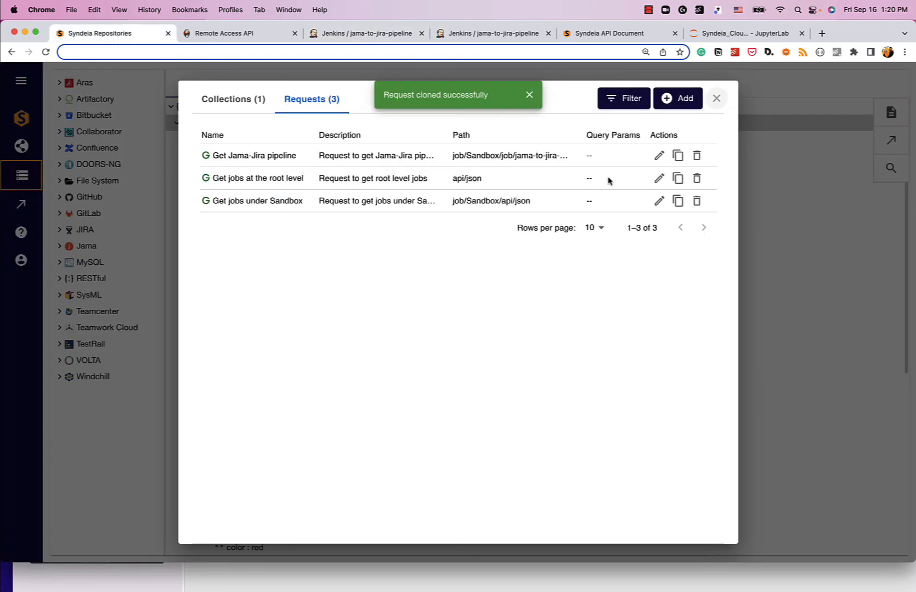
{"action": "left_click", "coordinate": [678, 156]}
{"action": "triple_click", "coordinate": [250, 154]}
{"action": "type", "text": "Get Run 38 of Jama "}
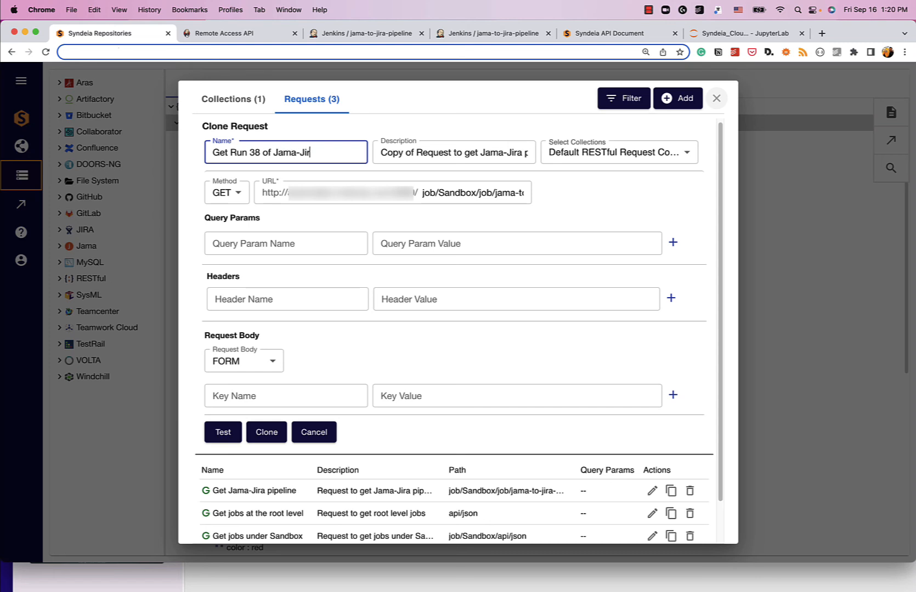
{"action": "type", "text": "Jira pipeli"}
Set the clone's description to "Request to get Run 38 of Jama-Jira pipeline"
{"action": "key", "text": "Tab"}
{"action": "key", "text": "Left"}
{"action": "key", "text": "shift+alt+Right"}
{"action": "key", "text": "shift+alt+Right"}
{"action": "key", "text": "shift+alt+Right"}
{"action": "key", "text": "shift+alt+Left"}
{"action": "key", "text": "BackSpace"}
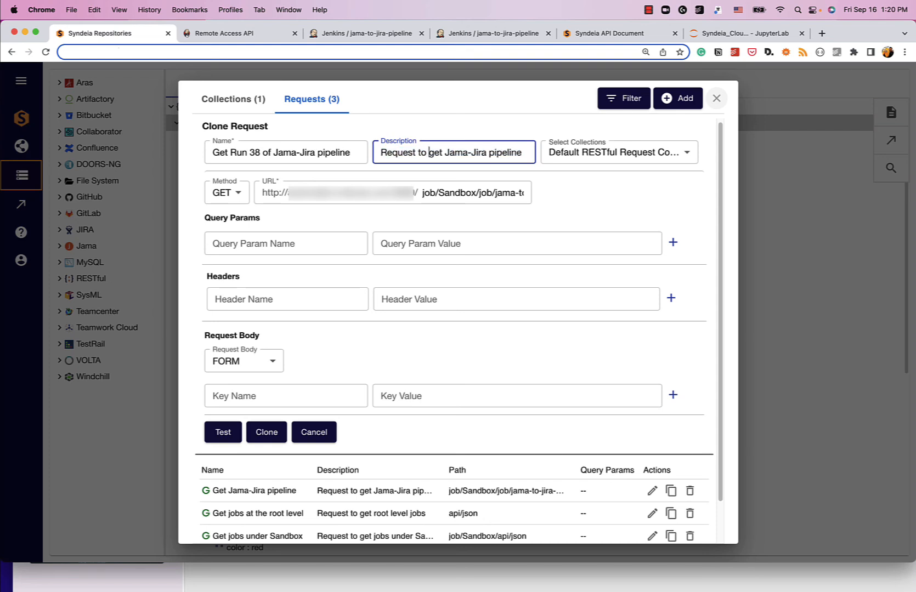
{"action": "key", "text": "shift+super+Right"}
{"action": "type", "text": "get Run 38 of Jama-Jira"}
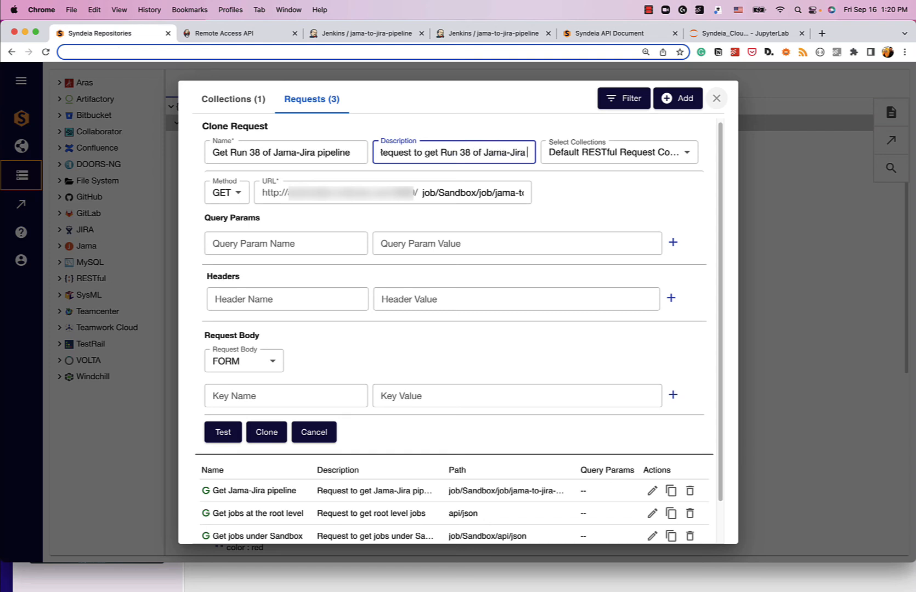
{"action": "type", "text": " pipeline"}
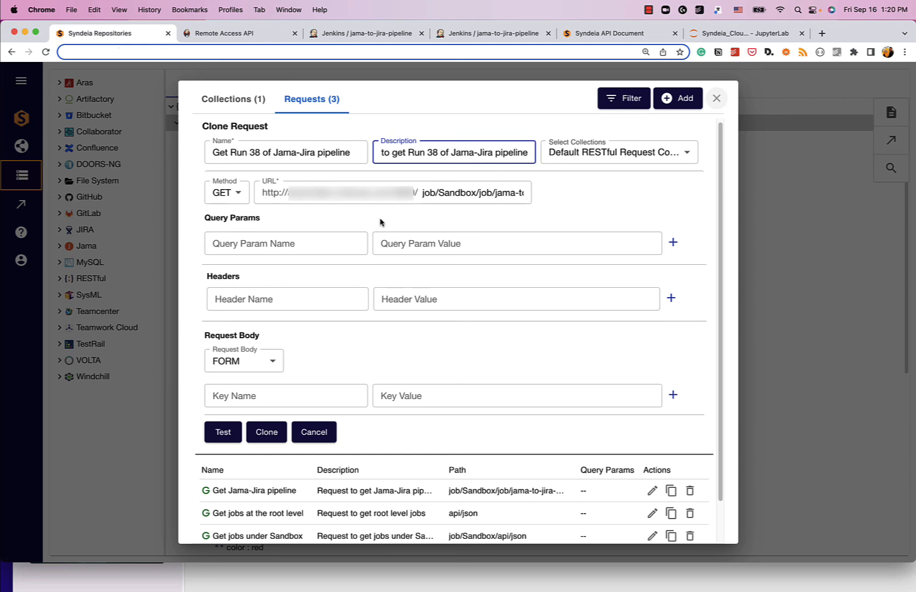
Replace the clone's URL path with the copied pipeline run path ending in jama-to-jira-pipeline/37/api/json
{"action": "left_click", "coordinate": [419, 195]}
{"action": "key", "text": "super+Right"}
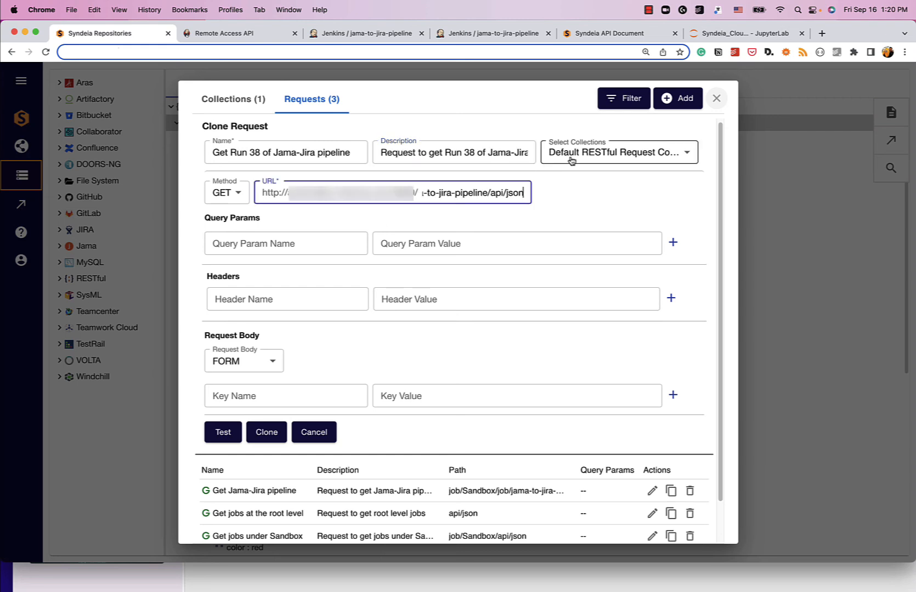
{"action": "key", "text": "super+Left"}
{"action": "key", "text": "super+shift+Right"}
{"action": "key", "text": "super+v"}
{"action": "key", "text": "super+Left"}
{"action": "key", "text": "super+Right"}
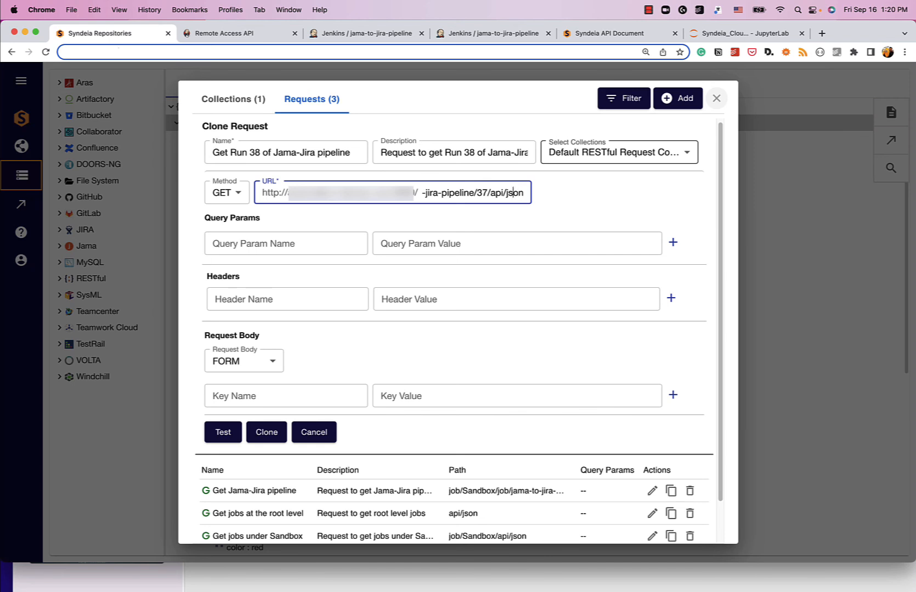
Set the run number in the clone's URL path to 38 and check the full path through to api/json
{"action": "key", "text": "BackSpace"}
{"action": "type", "text": "8"}
{"action": "key", "text": "super+Left"}
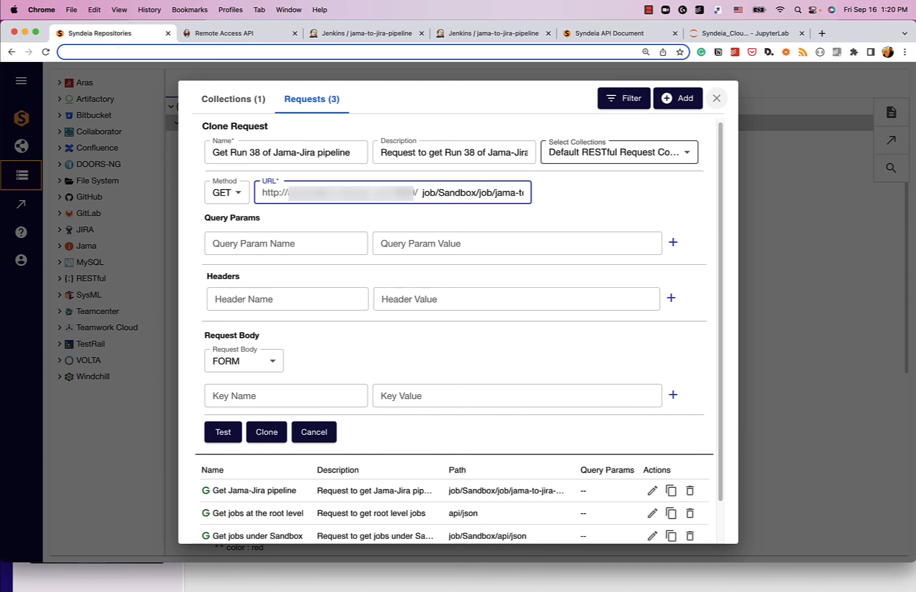
{"action": "key", "text": "alt+Right"}
{"action": "key", "text": "alt+Right"}
{"action": "key", "text": "alt+Right"}
{"action": "key", "text": "alt+Right"}
{"action": "key", "text": "alt+Right"}
{"action": "key", "text": "alt+Right"}
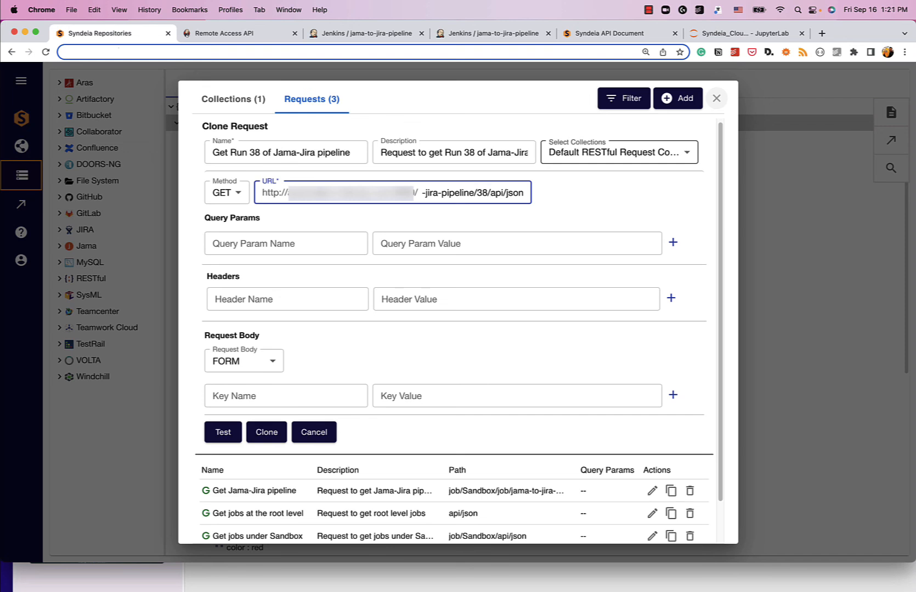
Test the Run 38 request, review the returned JSON and save the clone
{"action": "left_click", "coordinate": [223, 433]}
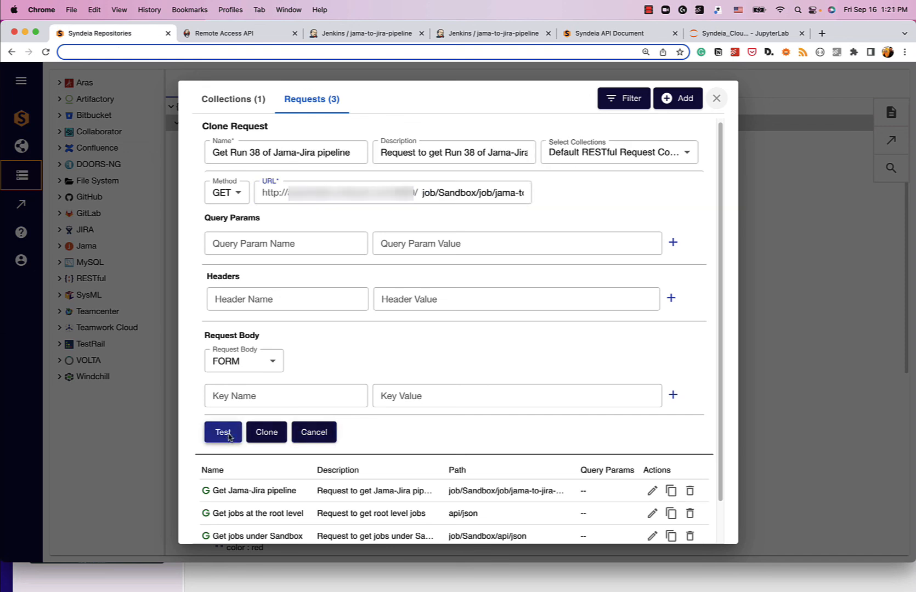
{"action": "scroll", "coordinate": [339, 355], "scroll_direction": "down", "scroll_amount": 2}
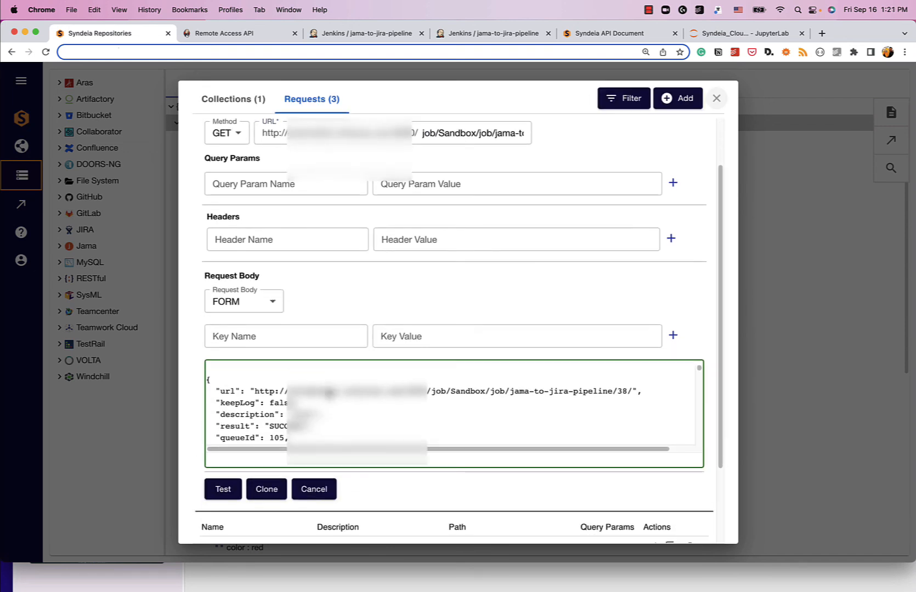
{"action": "left_click", "coordinate": [267, 489]}
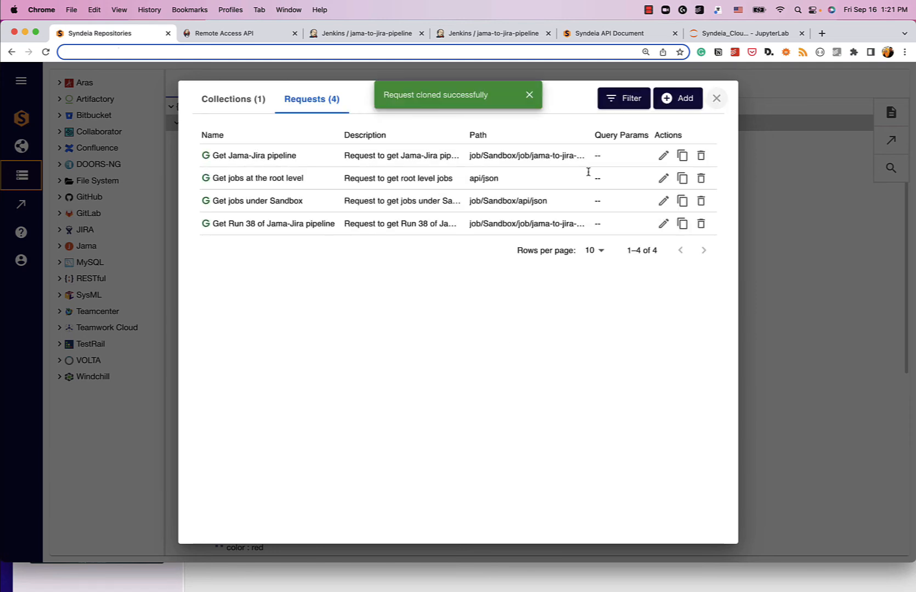
Close the request manager and refresh the Default RESTful Request Collection by collapsing and re-expanding it
{"action": "left_click", "coordinate": [716, 98]}
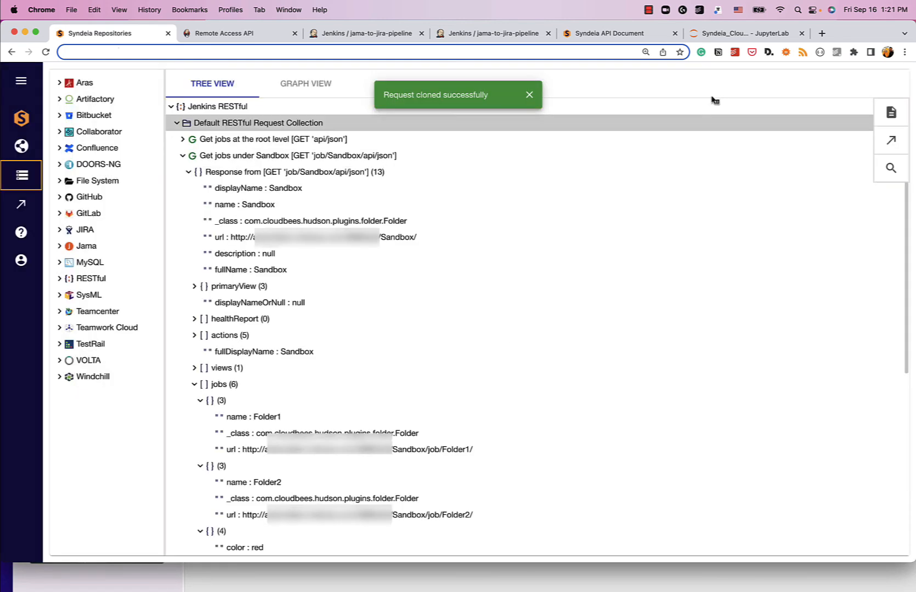
{"action": "left_click", "coordinate": [176, 123]}
{"action": "left_click", "coordinate": [177, 124]}
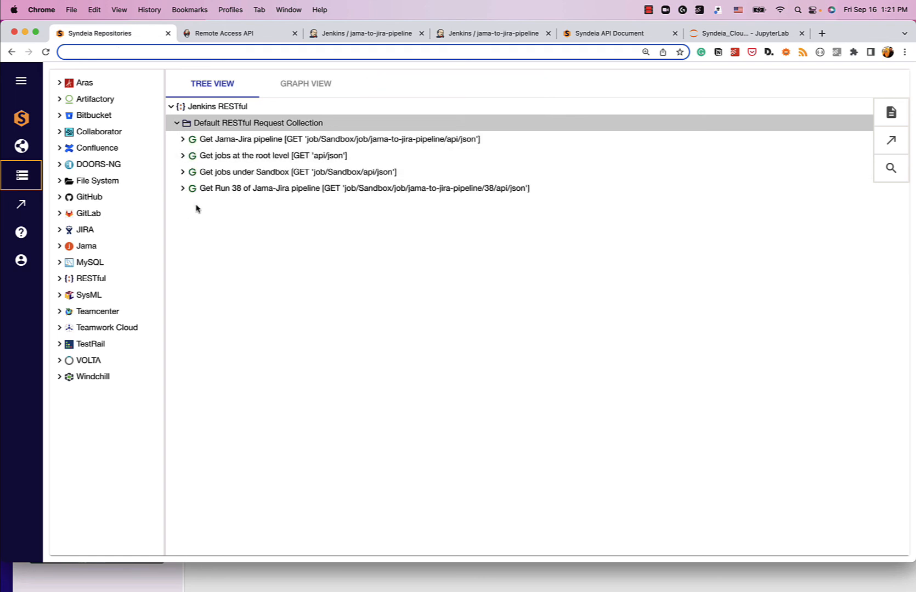
Expand the "Get Jama-Jira pipeline" request and its response to examine the pipeline's attributes
{"action": "left_click", "coordinate": [183, 140]}
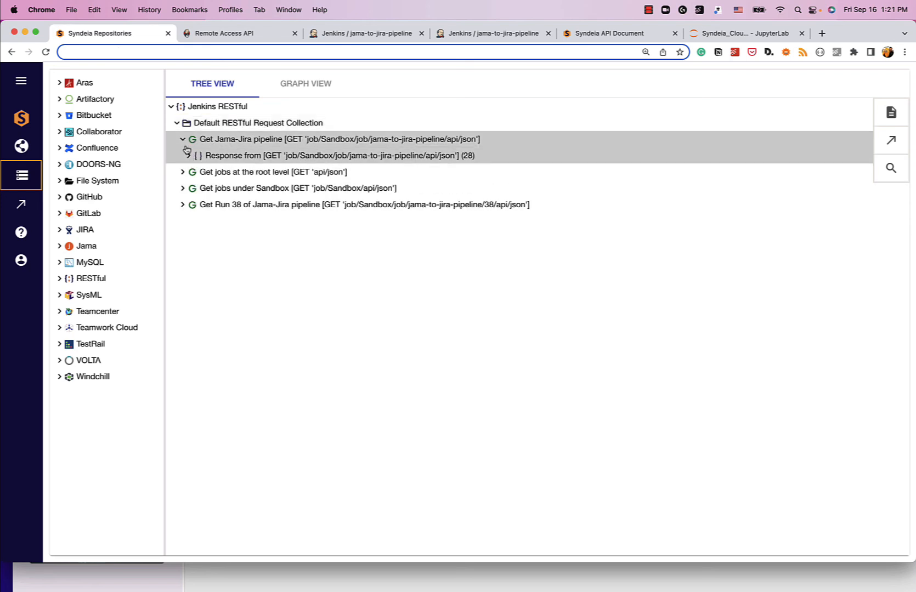
{"action": "left_click", "coordinate": [188, 156]}
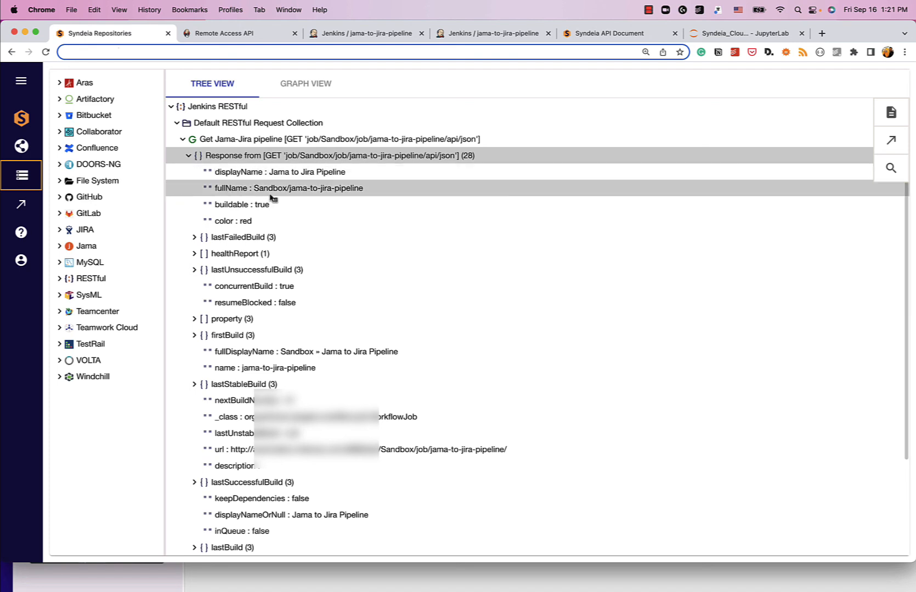
{"action": "scroll", "coordinate": [276, 198], "scroll_direction": "down", "scroll_amount": 2}
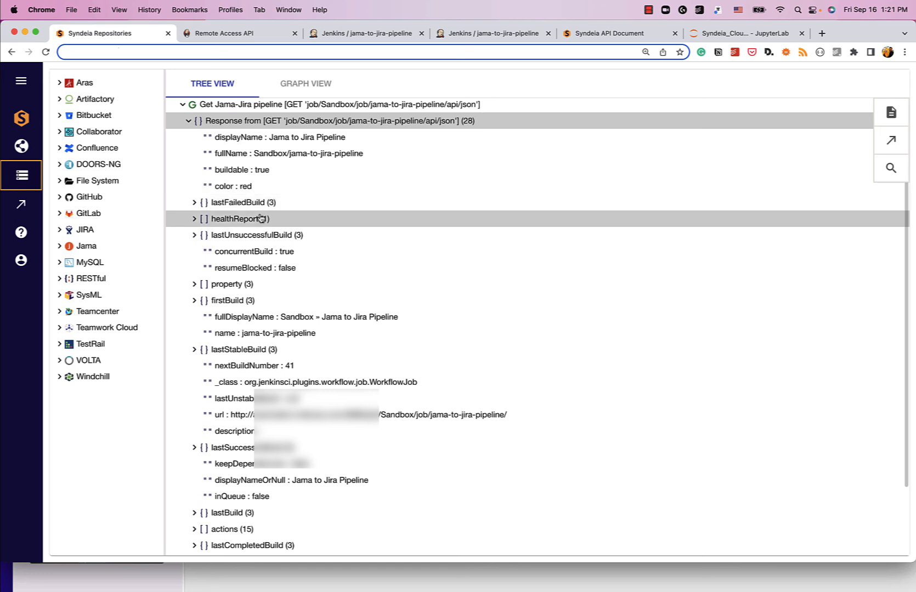
Examine the pipeline's lastFailedBuild and lastStableBuild entries by expanding and collapsing each in the response tree
{"action": "left_click", "coordinate": [200, 203]}
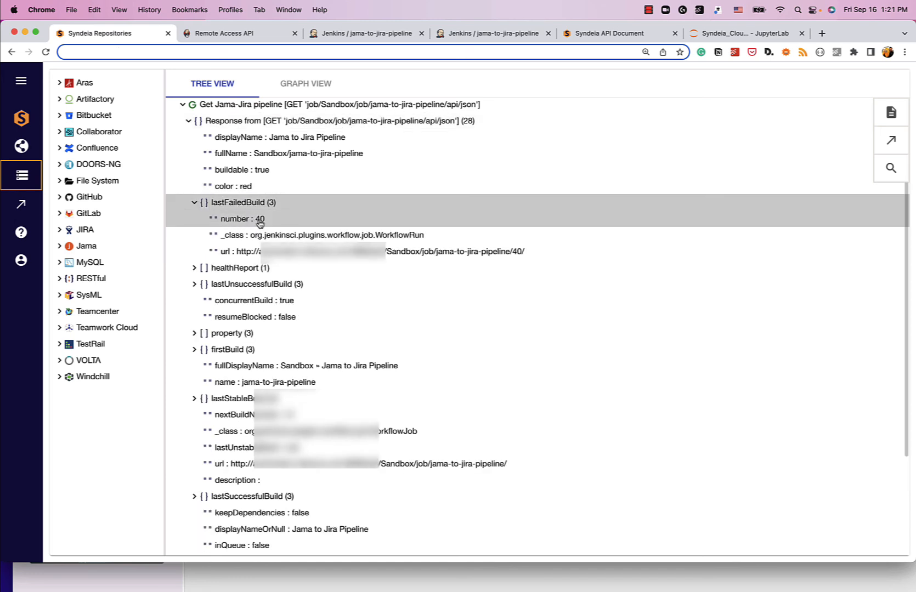
{"action": "left_click", "coordinate": [196, 204]}
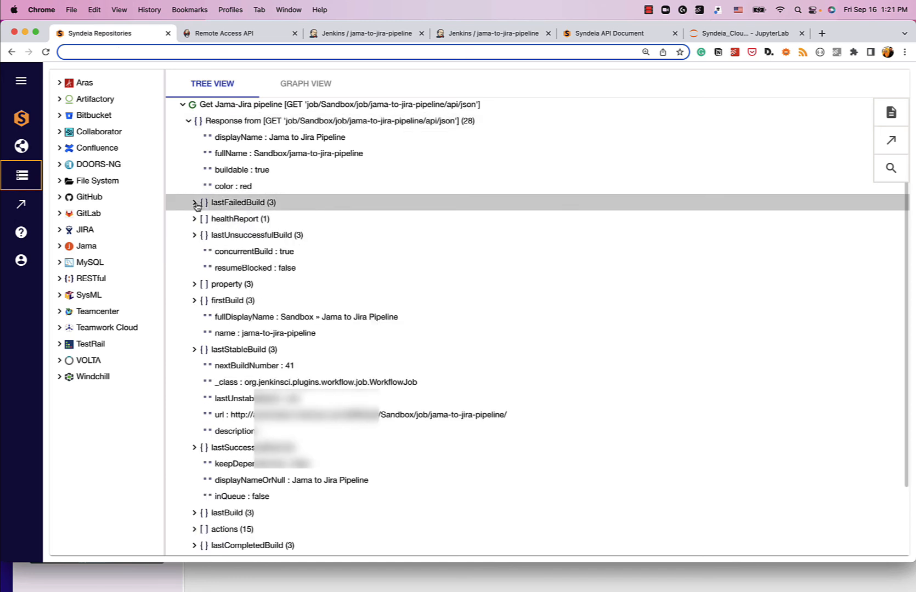
{"action": "left_click", "coordinate": [195, 349]}
{"action": "left_click", "coordinate": [195, 347]}
Expand the pipeline's builds list and inspect its first two builds, then collapse the list and the "Get Jama-Jira pipeline" request
{"action": "scroll", "coordinate": [256, 310], "scroll_direction": "down", "scroll_amount": 3}
{"action": "scroll", "coordinate": [256, 304], "scroll_direction": "down", "scroll_amount": 1}
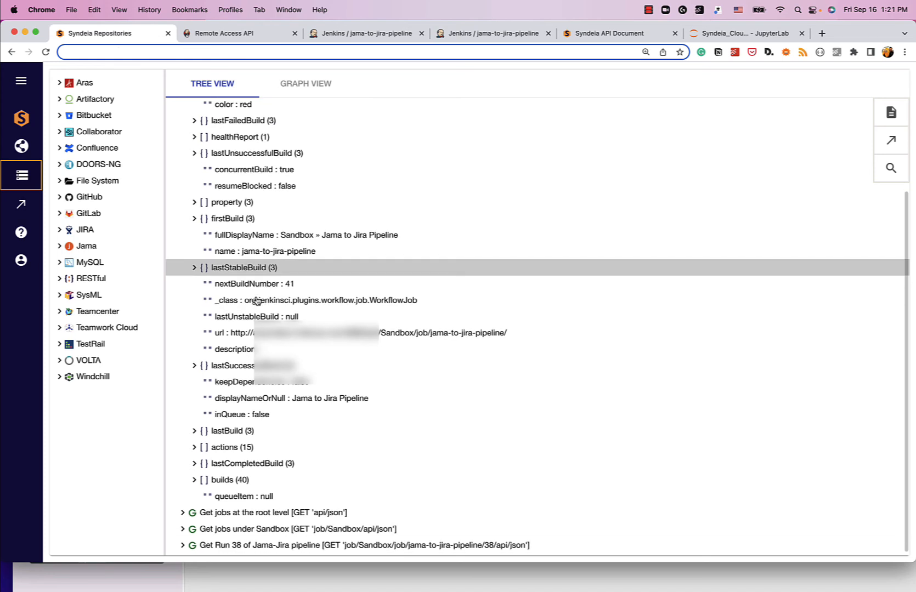
{"action": "left_click", "coordinate": [194, 480]}
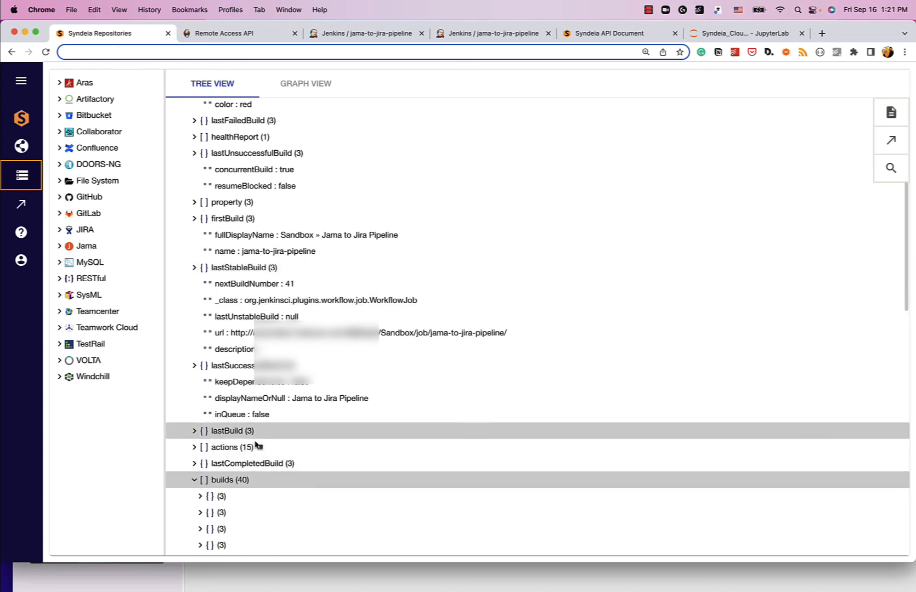
{"action": "scroll", "coordinate": [275, 411], "scroll_direction": "down", "scroll_amount": 6}
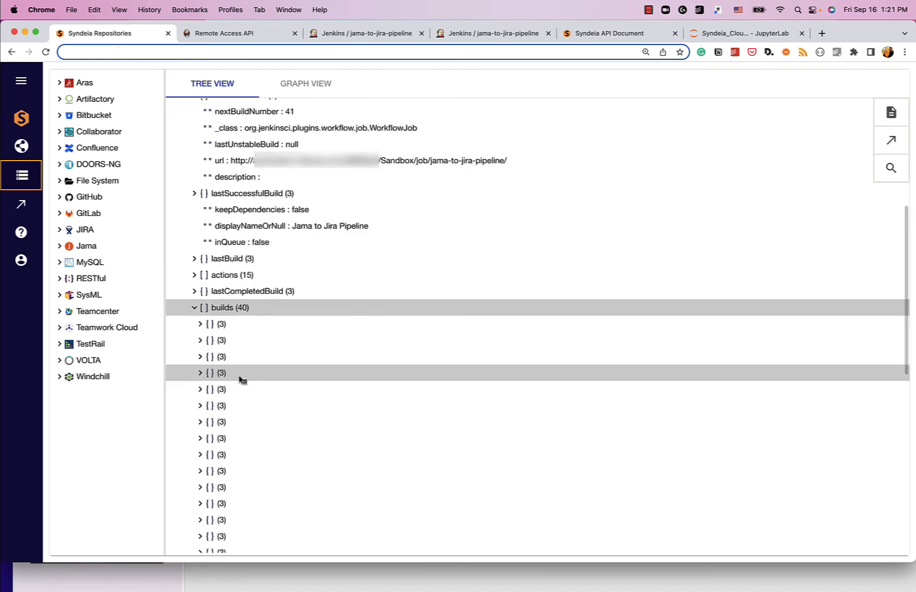
{"action": "left_click", "coordinate": [199, 325]}
{"action": "left_click", "coordinate": [199, 390]}
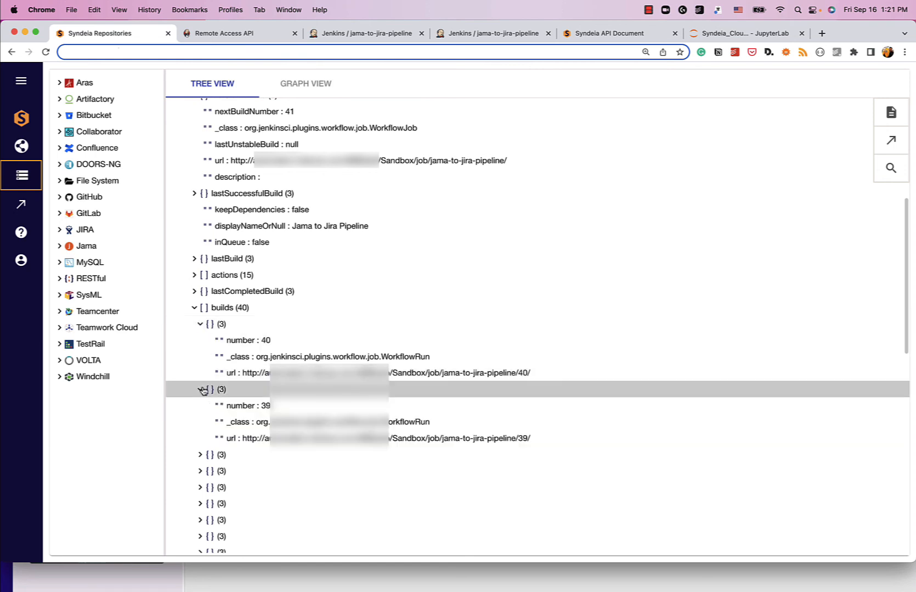
{"action": "left_click", "coordinate": [194, 308]}
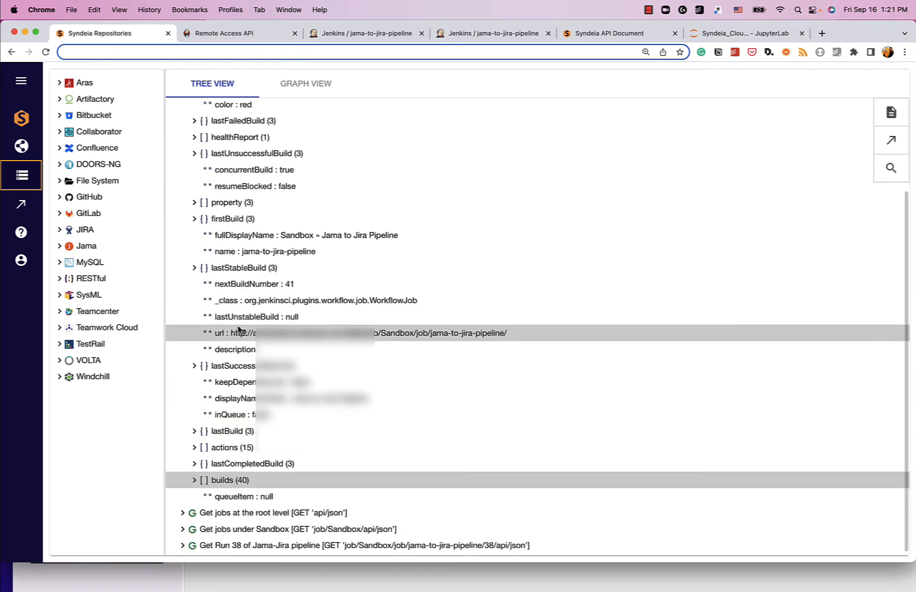
{"action": "scroll", "coordinate": [217, 255], "scroll_direction": "up", "scroll_amount": 5}
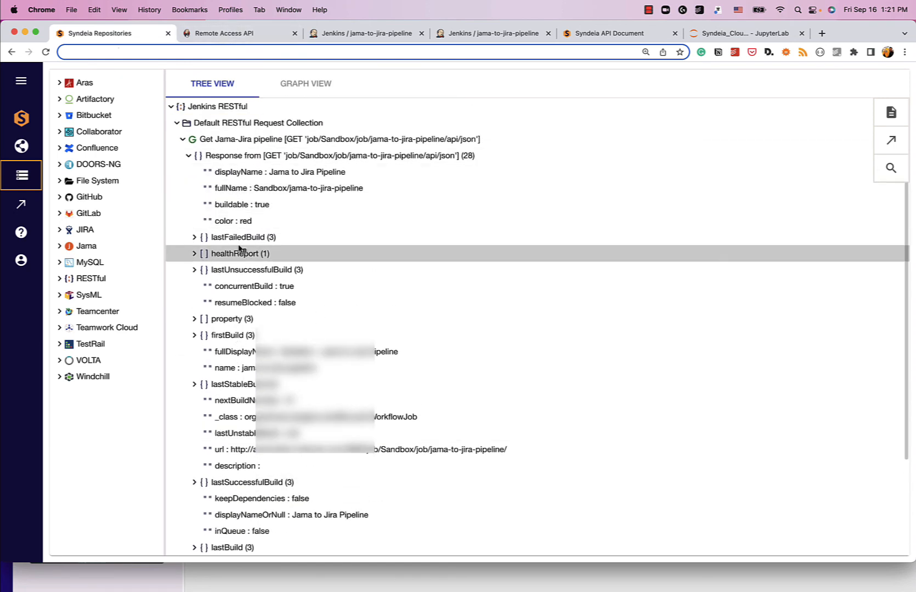
{"action": "left_click", "coordinate": [183, 141]}
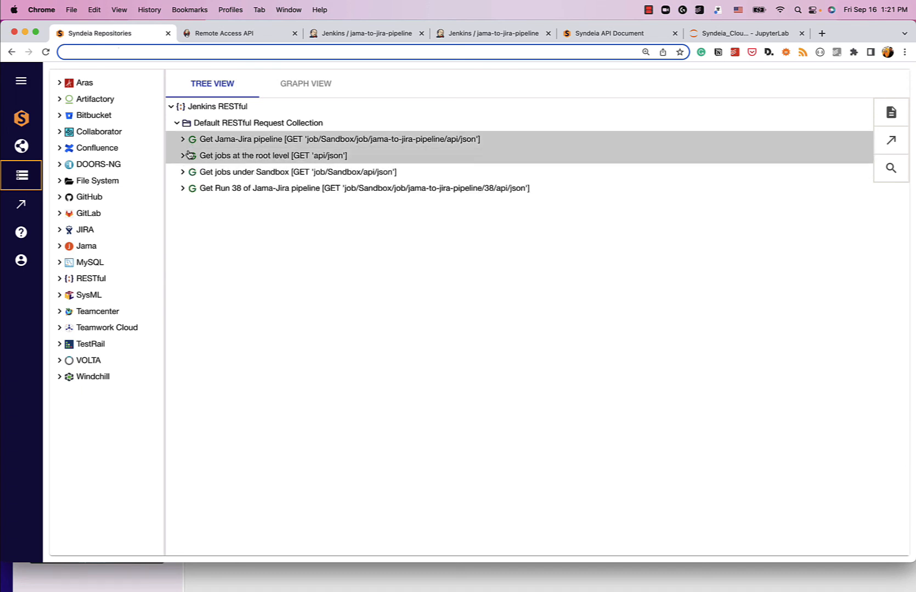
Expand the "Get Run 38 of Jama-Jira pipeline" request and its response, and highlight the run's result value
{"action": "left_click", "coordinate": [184, 189]}
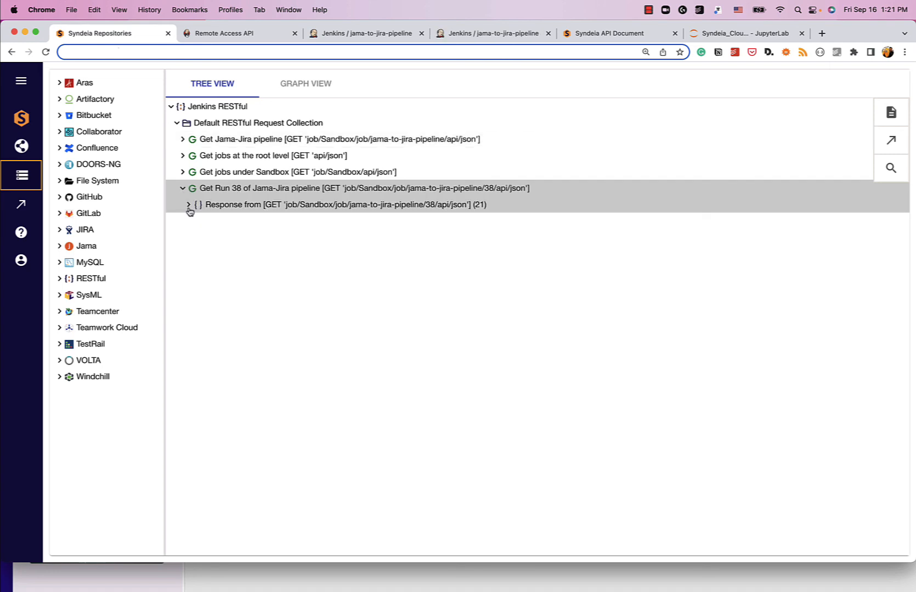
{"action": "left_click", "coordinate": [189, 205]}
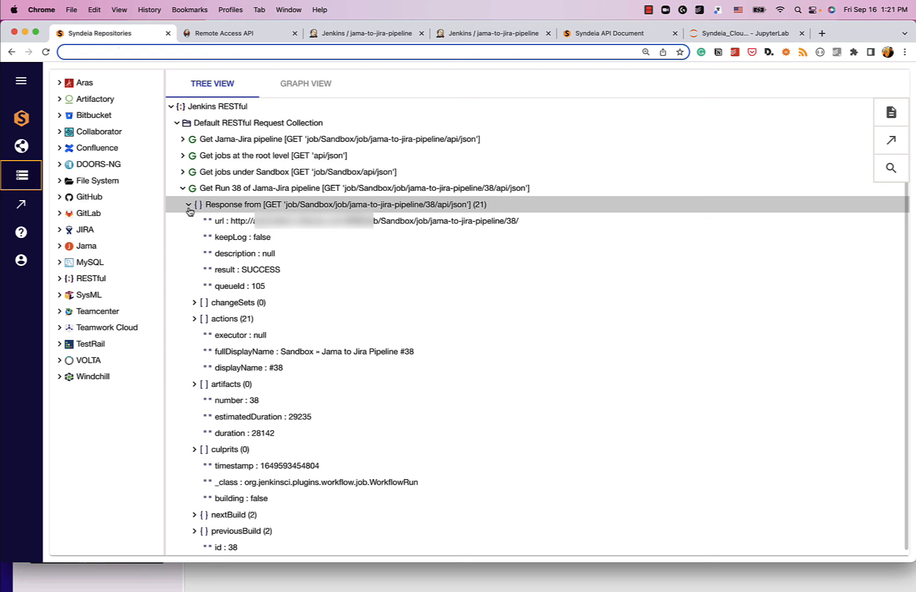
{"action": "left_click_drag", "start_coordinate": [242, 270], "coordinate": [282, 275]}
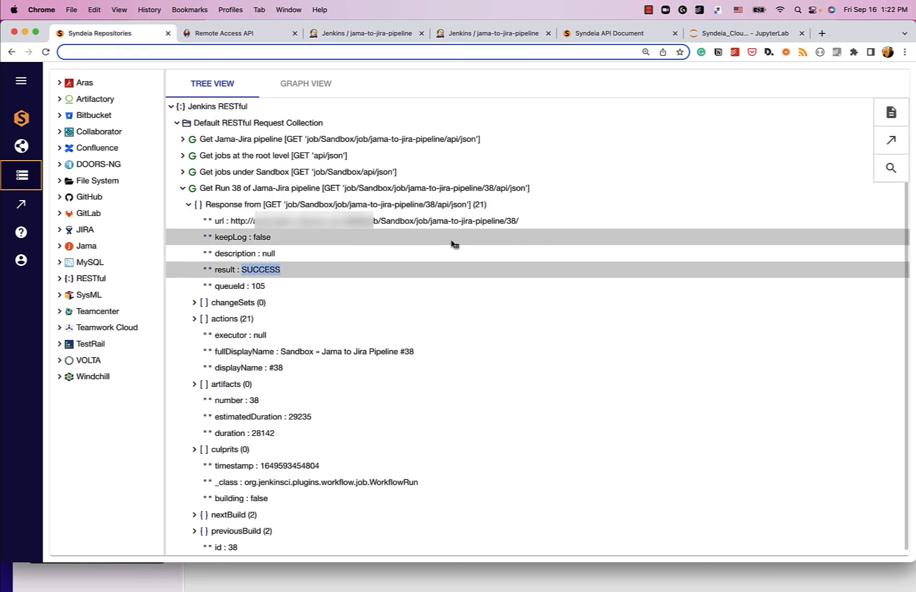
Expand the nextBuild and previousBuild entries in the Run 38 response to check the neighbouring runs' numbers and URLs
{"action": "scroll", "coordinate": [305, 299], "scroll_direction": "down", "scroll_amount": 1}
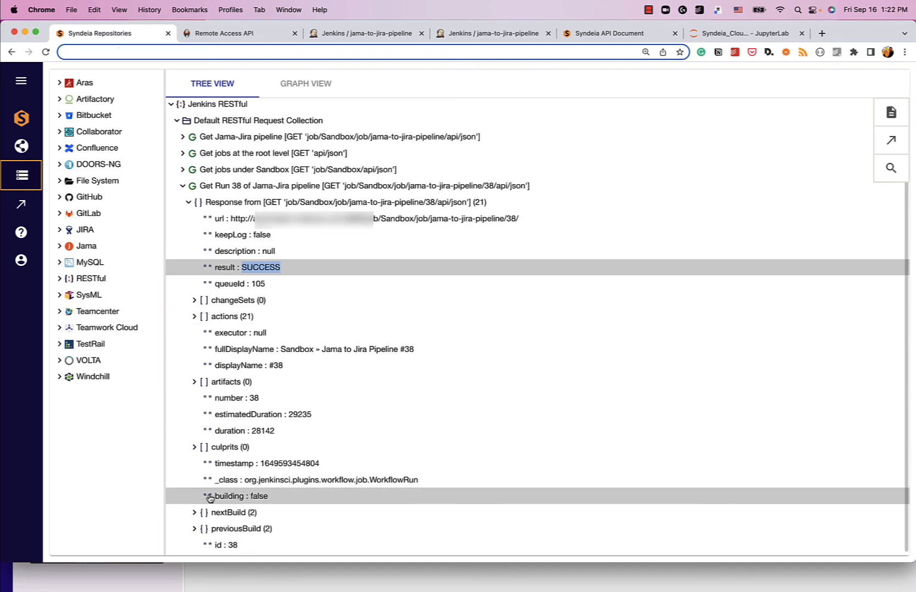
{"action": "left_click", "coordinate": [195, 513]}
{"action": "scroll", "coordinate": [195, 513], "scroll_direction": "down", "scroll_amount": 2}
{"action": "left_click", "coordinate": [195, 529]}
{"action": "scroll", "coordinate": [228, 512], "scroll_direction": "down", "scroll_amount": 2}
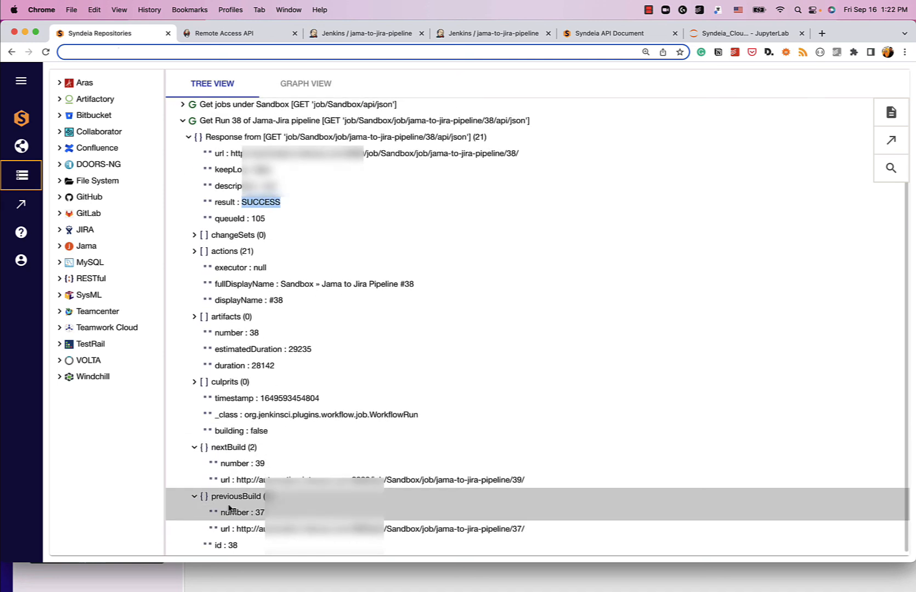
{"action": "scroll", "coordinate": [308, 464], "scroll_direction": "up", "scroll_amount": 4}
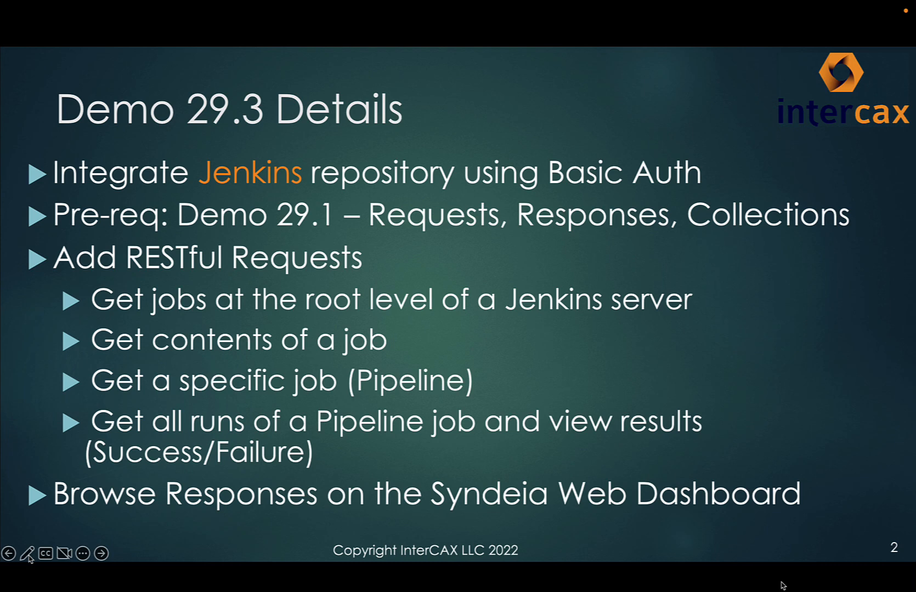
{"action": "key", "text": "Right"}
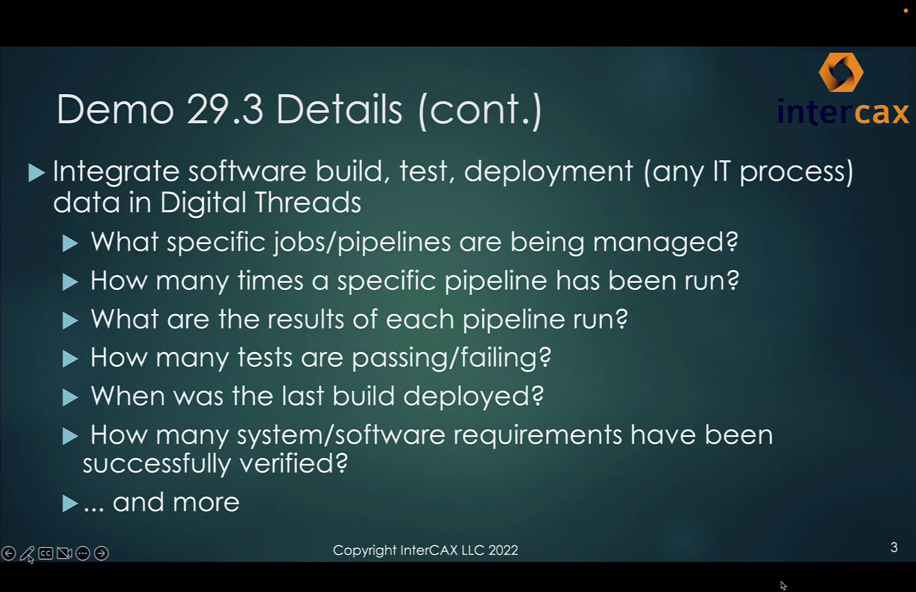